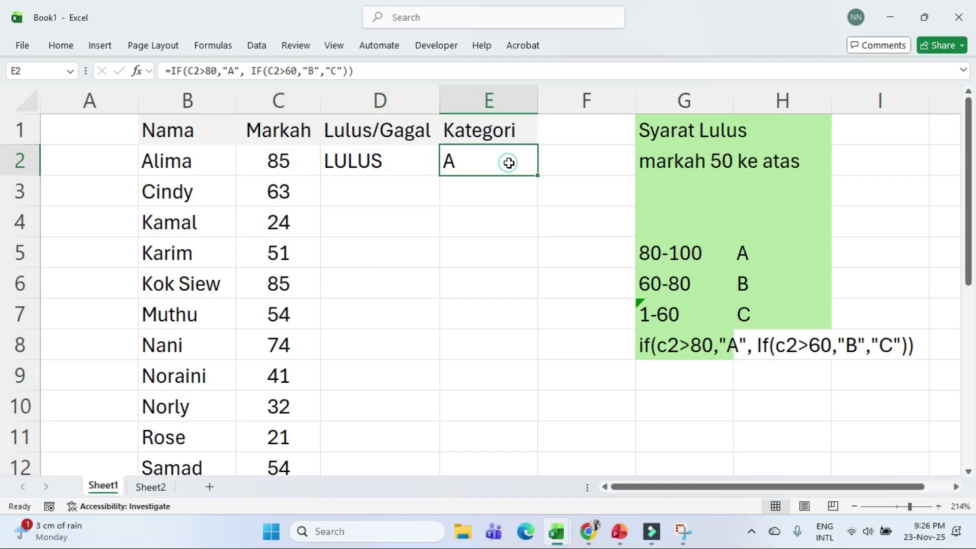
- Fill the Lulus/Gagal and Kategori formulas in D2:E2 down to row 12
click(379, 163)
click(518, 160)
drag(394, 159, 498, 468)
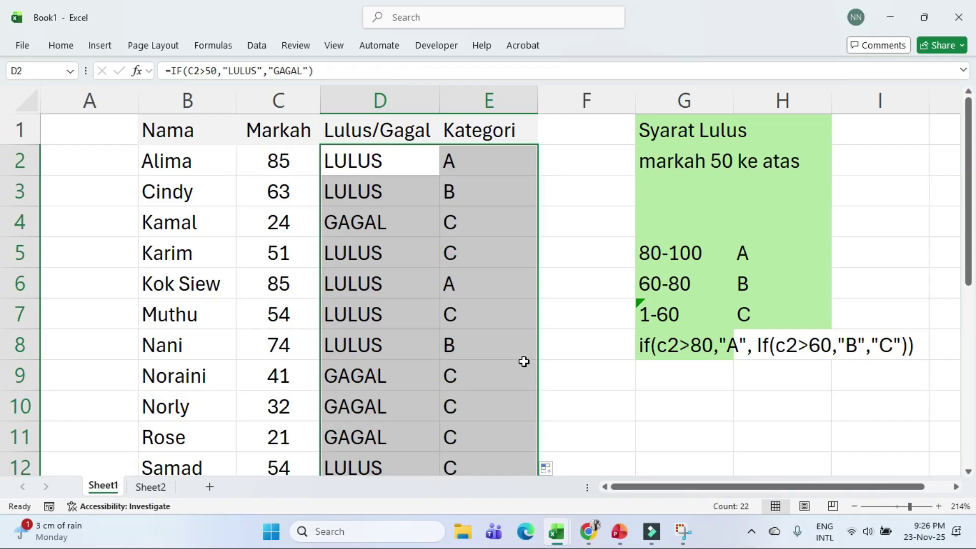
click(517, 260)
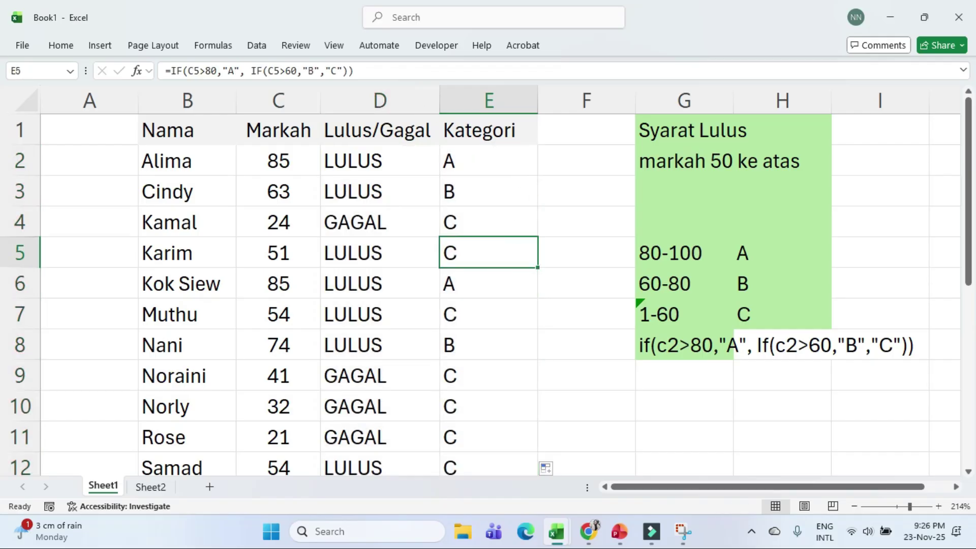
- On Sheet2, fill the komisyen formula in C3 down to C15
click(151, 486)
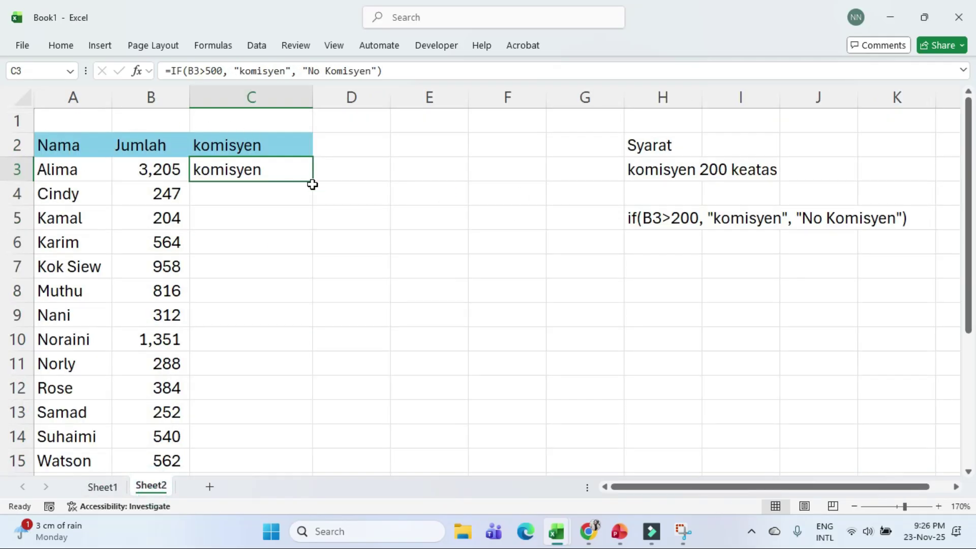
drag(314, 183, 312, 470)
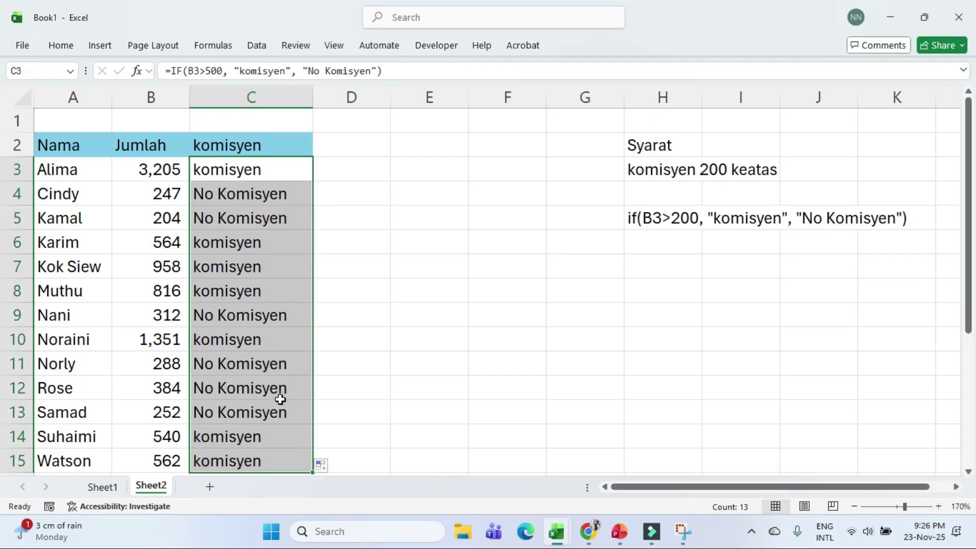
click(403, 192)
click(224, 194)
click(224, 218)
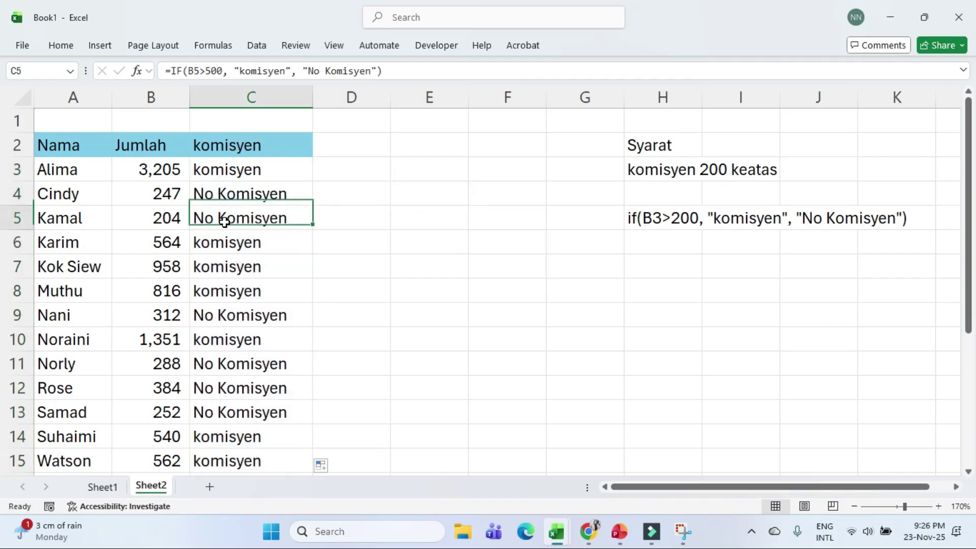
click(660, 144)
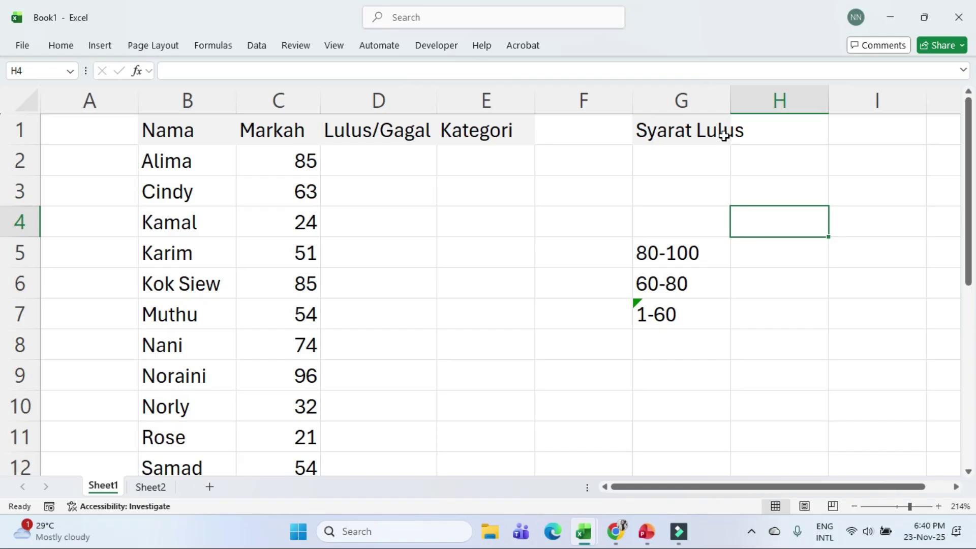
- Widen column D, headed Lulus/Gagal, slightly
drag(433, 101, 460, 100)
click(491, 166)
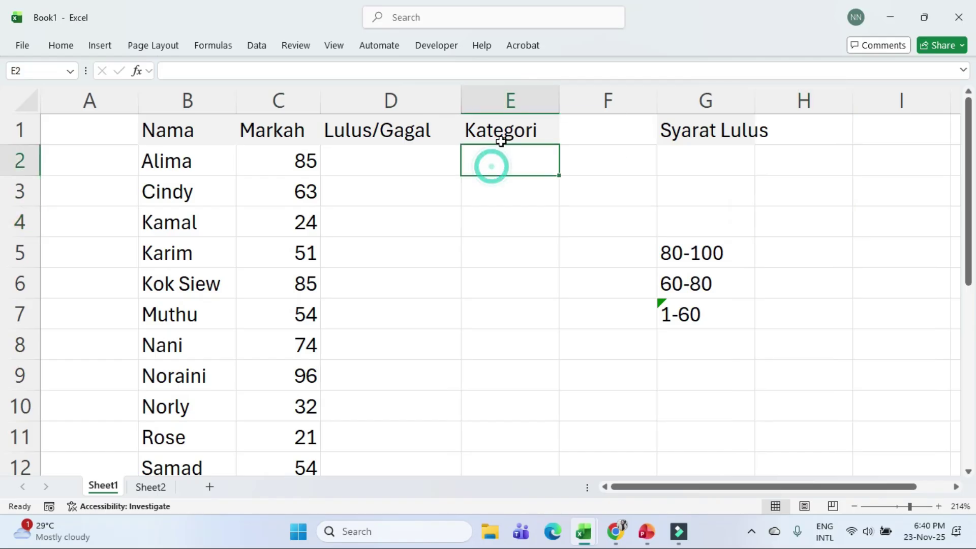
click(501, 138)
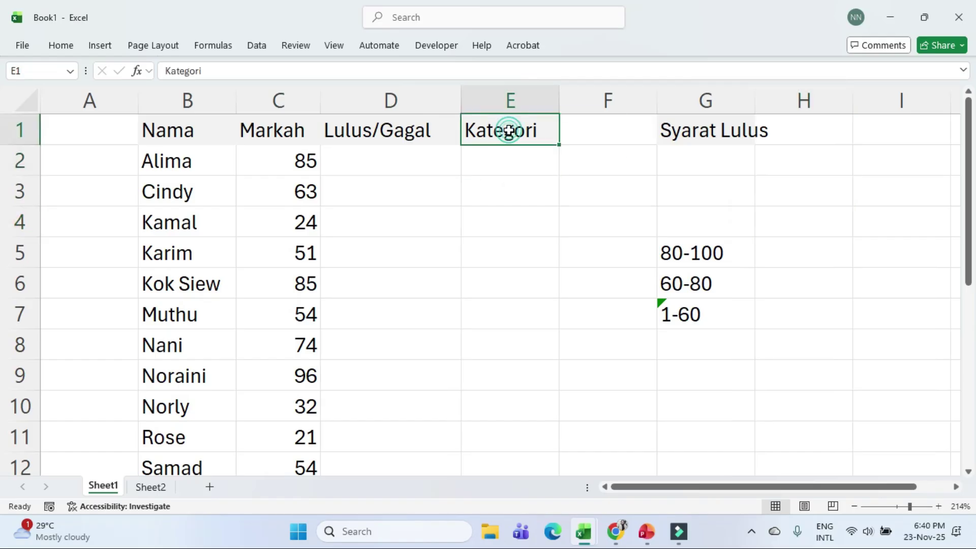
- Examine the Lulus/Gagal, Nama and Markah columns of the marks table
click(352, 164)
click(376, 124)
click(388, 100)
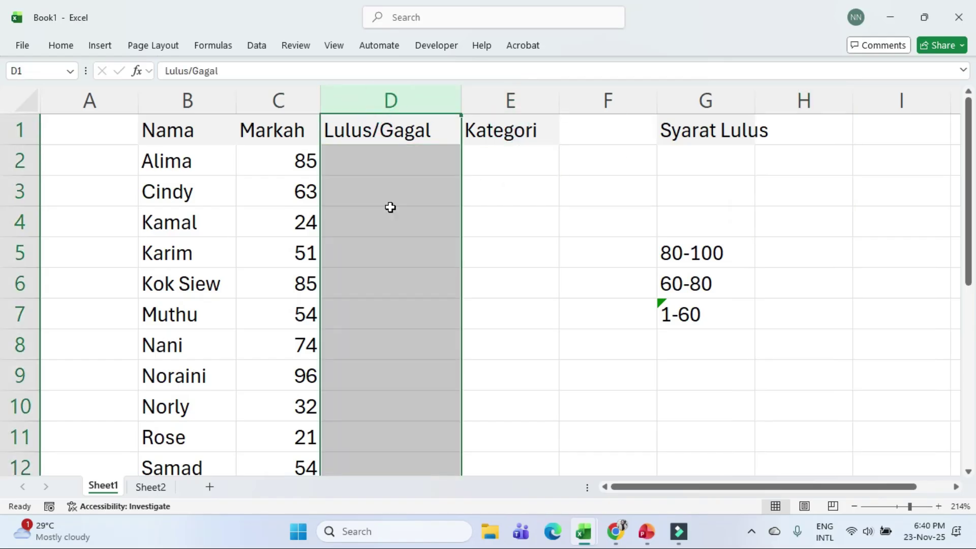
click(384, 160)
drag(322, 103, 338, 102)
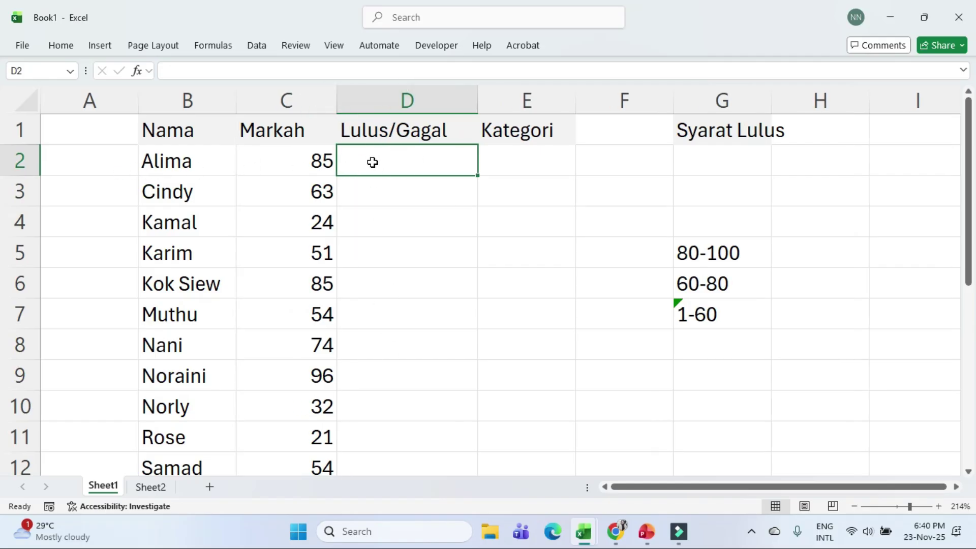
drag(336, 98, 320, 98)
drag(179, 132, 198, 470)
drag(310, 118, 312, 431)
scroll(324, 365, up, 2)
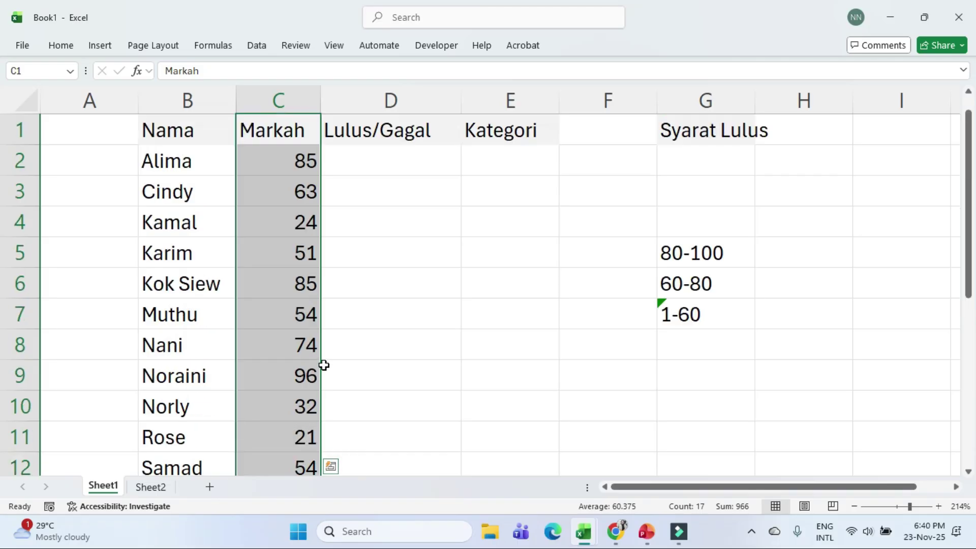
click(376, 160)
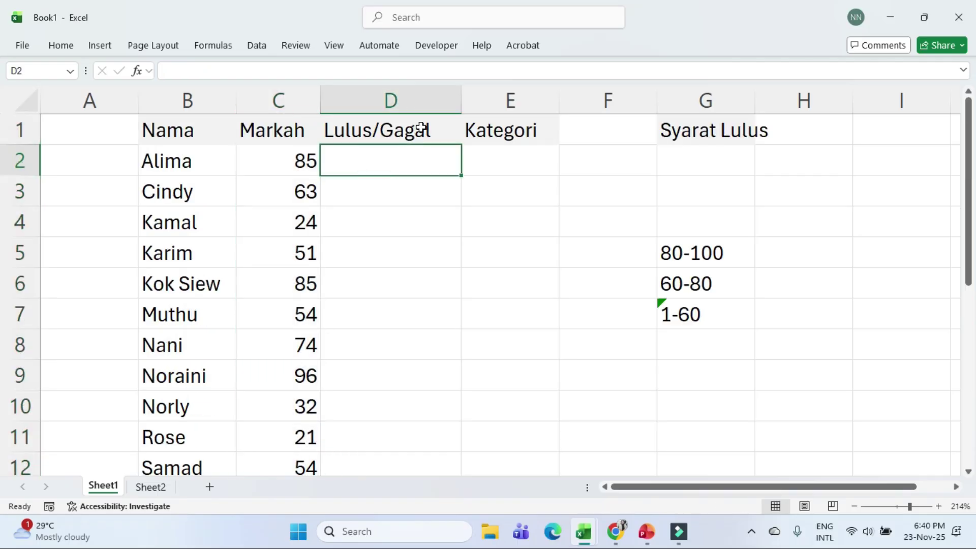
- Shade the Syarat Lulus criteria block G1:H7 with a light green fill
drag(681, 127, 834, 320)
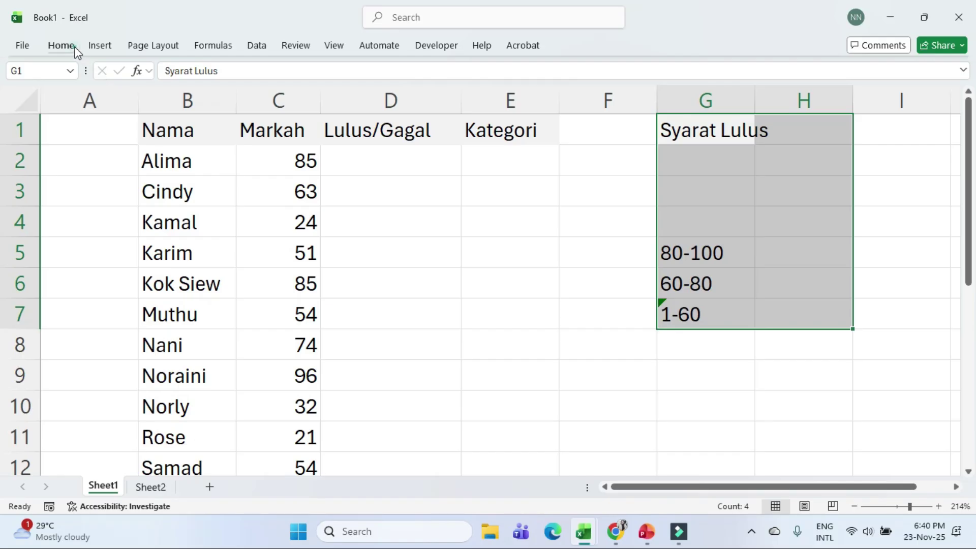
click(61, 46)
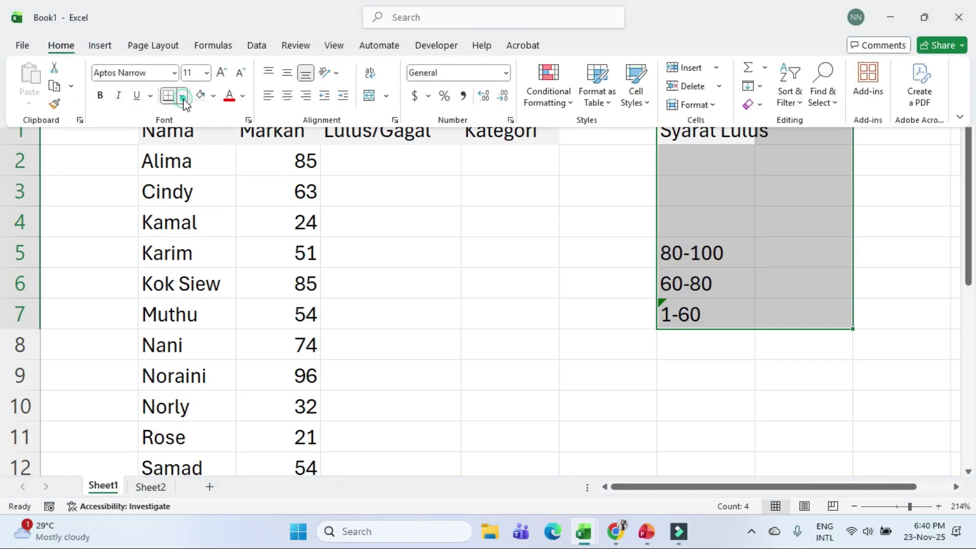
click(183, 99)
click(214, 96)
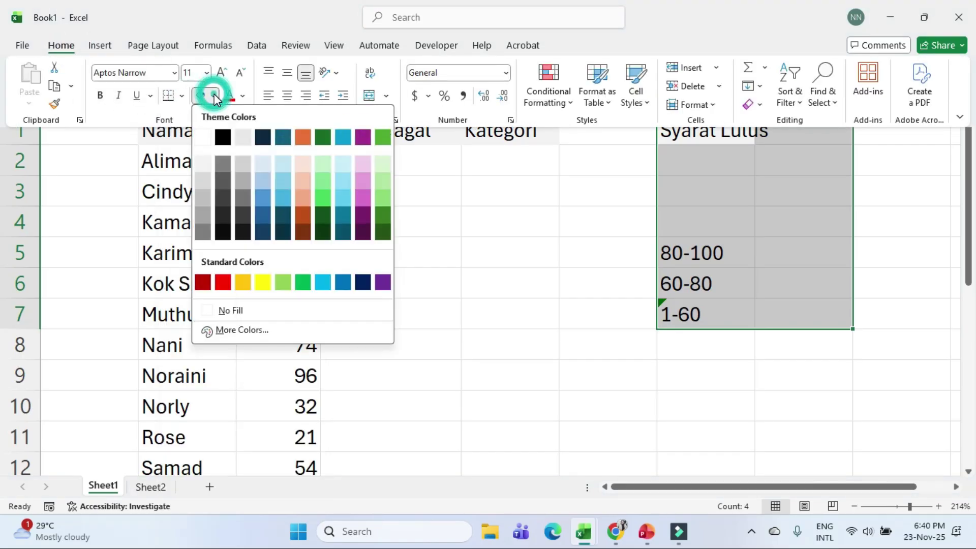
click(384, 177)
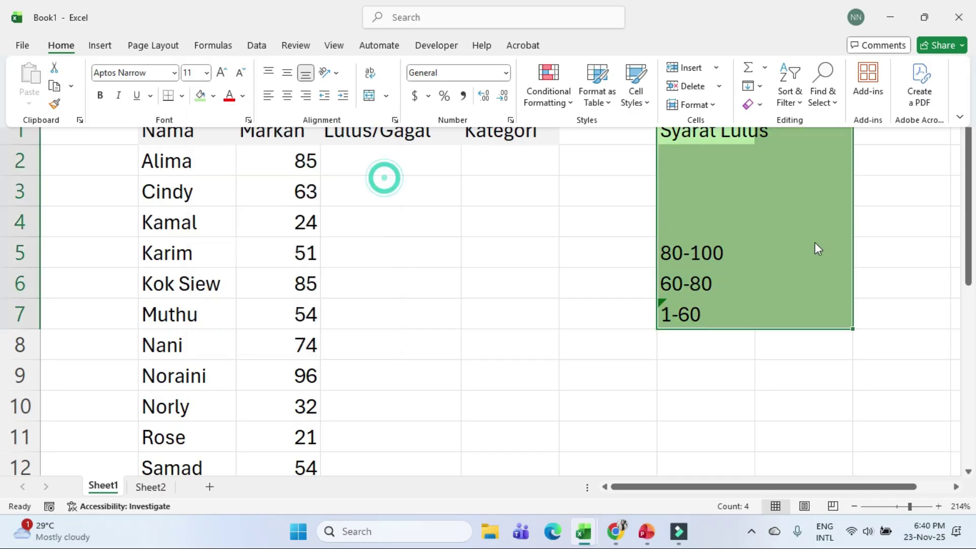
- Enter the pass criterion "markah 50 ke atas" in G2, under Syarat Lulus
click(687, 166)
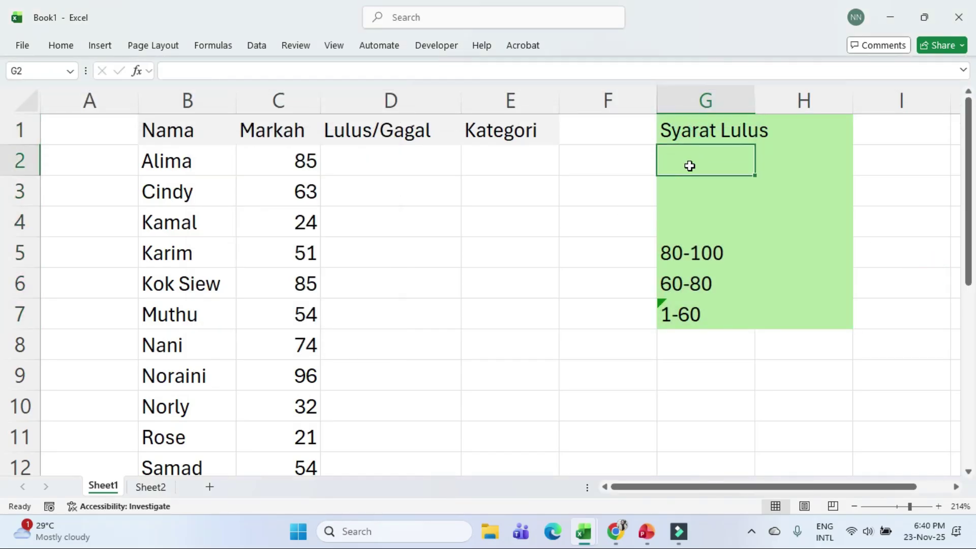
text(markah 50 ke asts)
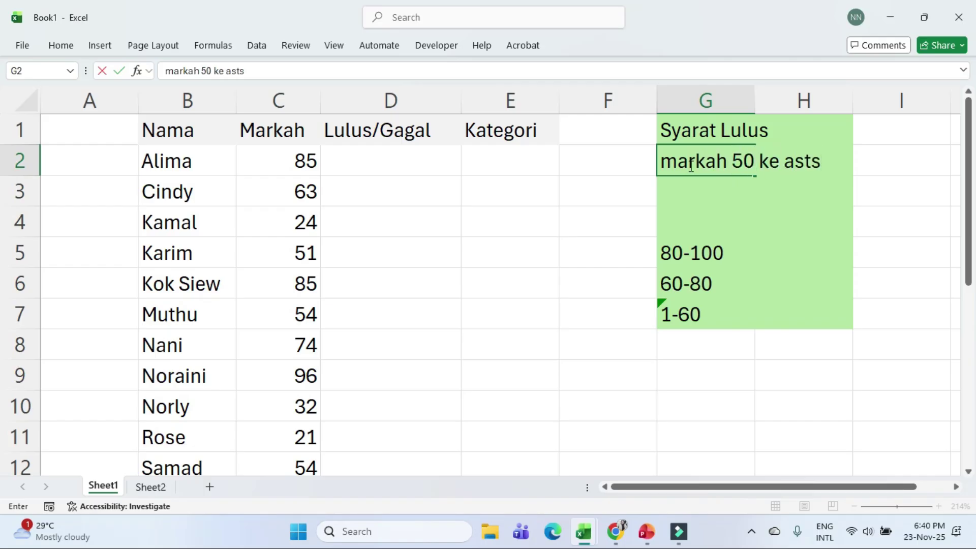
key(BackSpace)
key(BackSpace)
key(BackSpace)
text(tas)
click(839, 201)
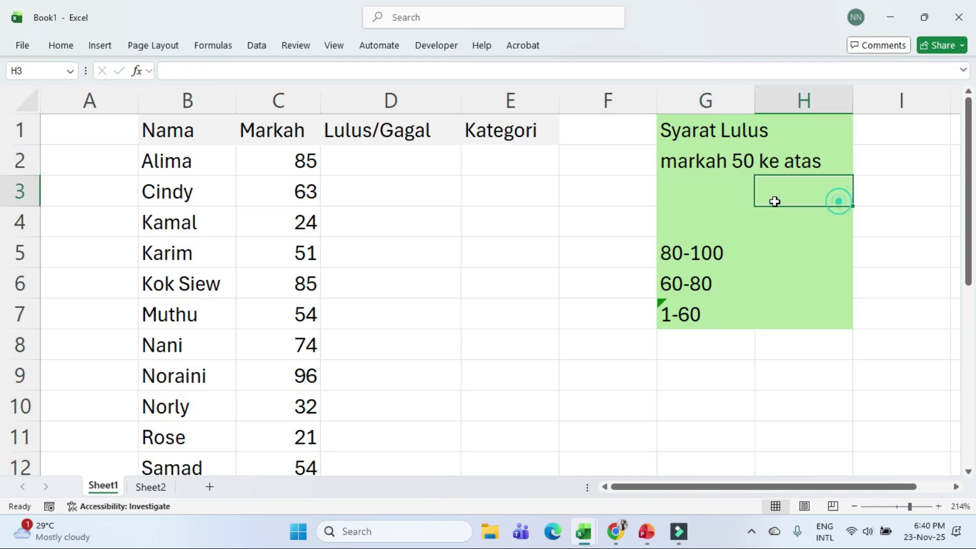
click(728, 163)
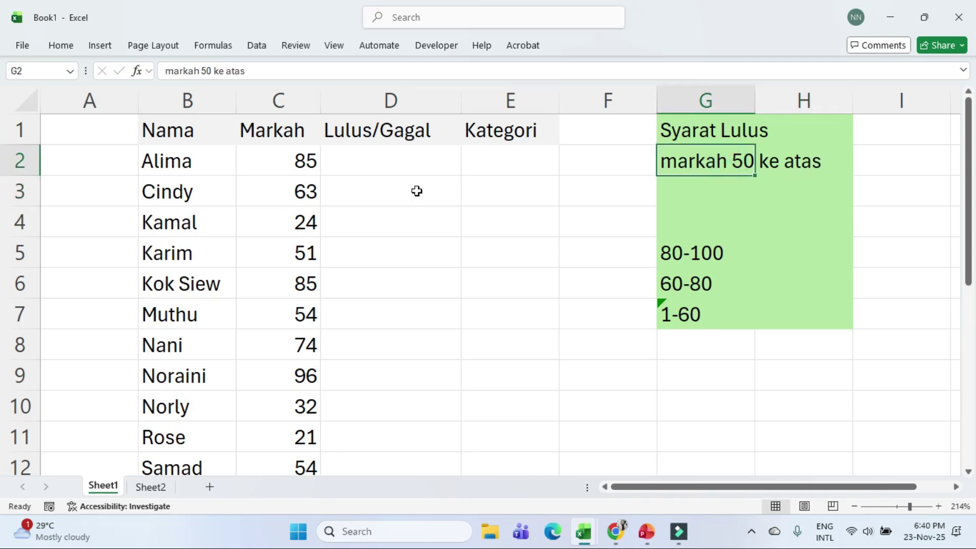
- Begin an IF formula in D2 that tests whether the mark in C2 is greater than 50
click(403, 160)
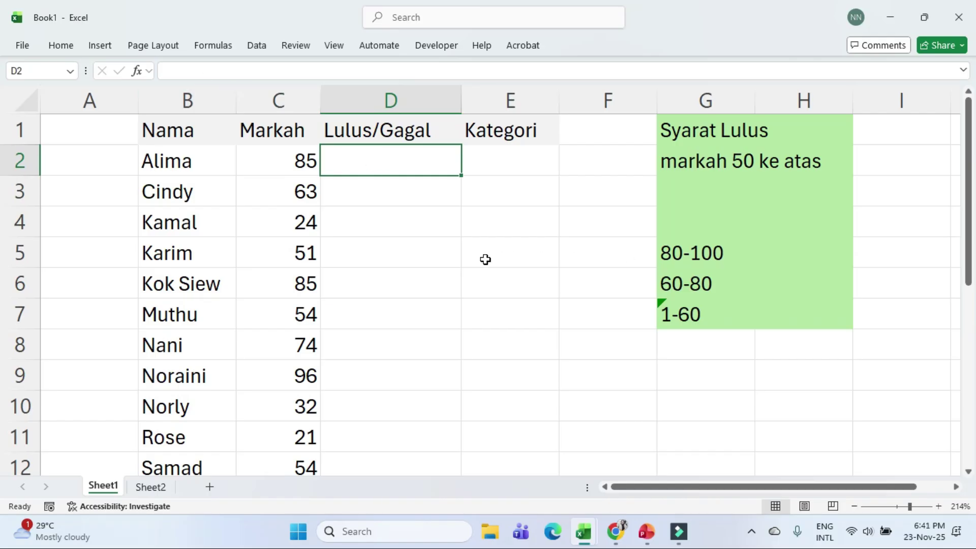
click(673, 376)
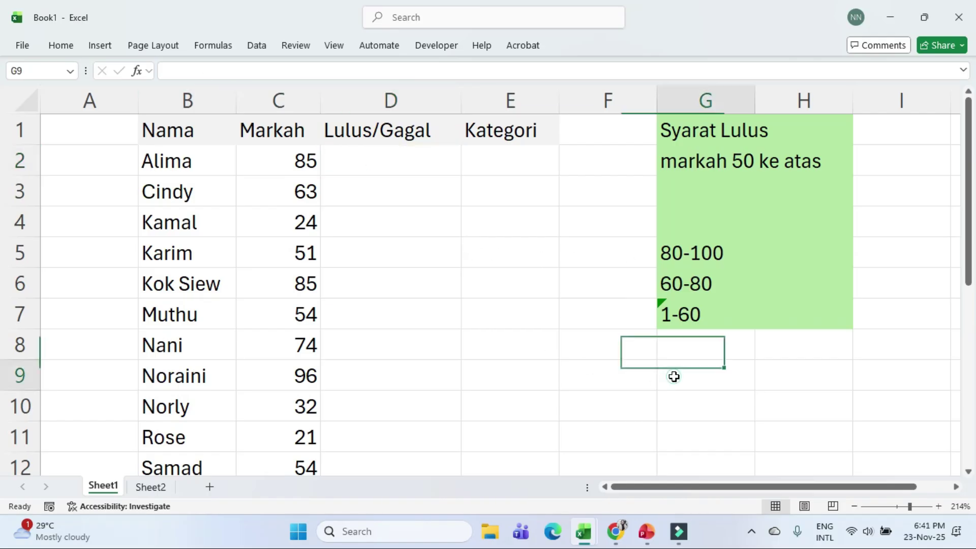
click(402, 168)
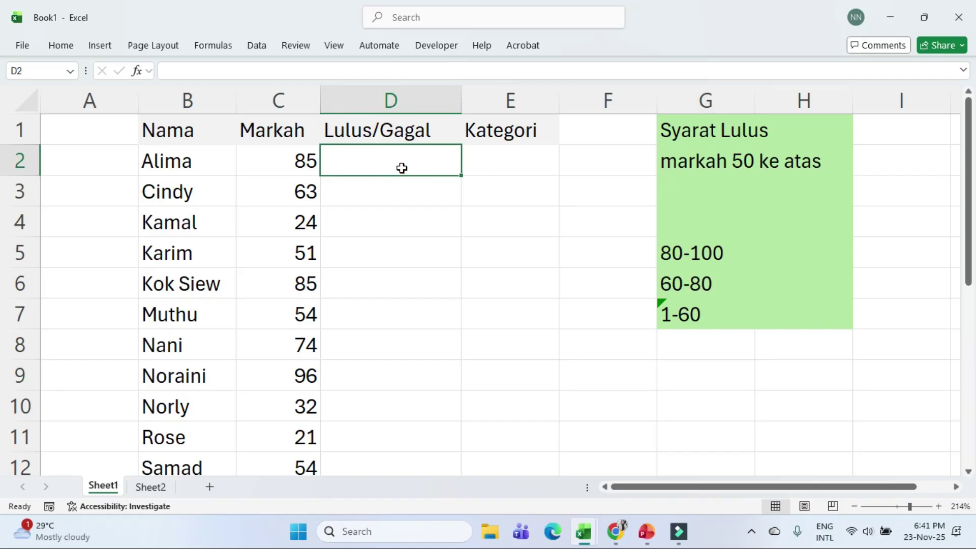
text(=)
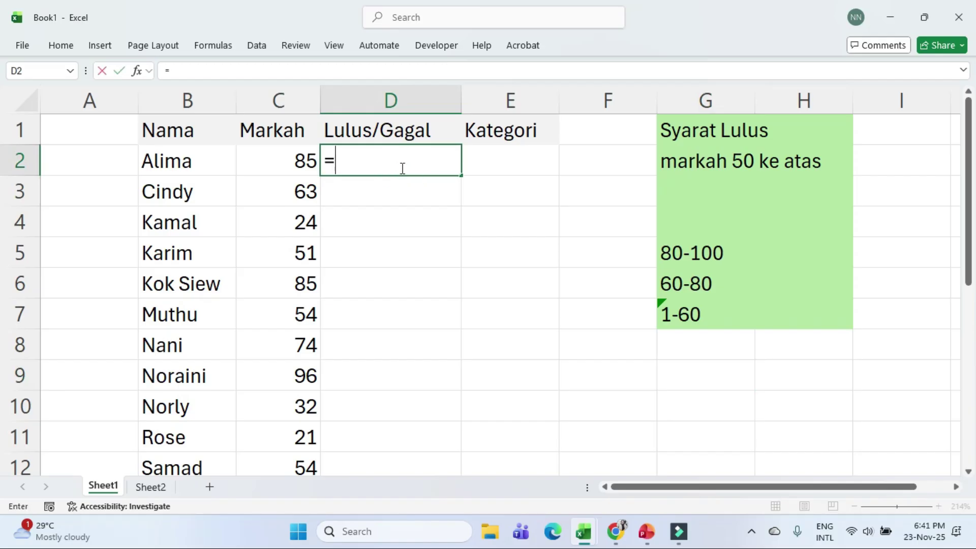
text(if)
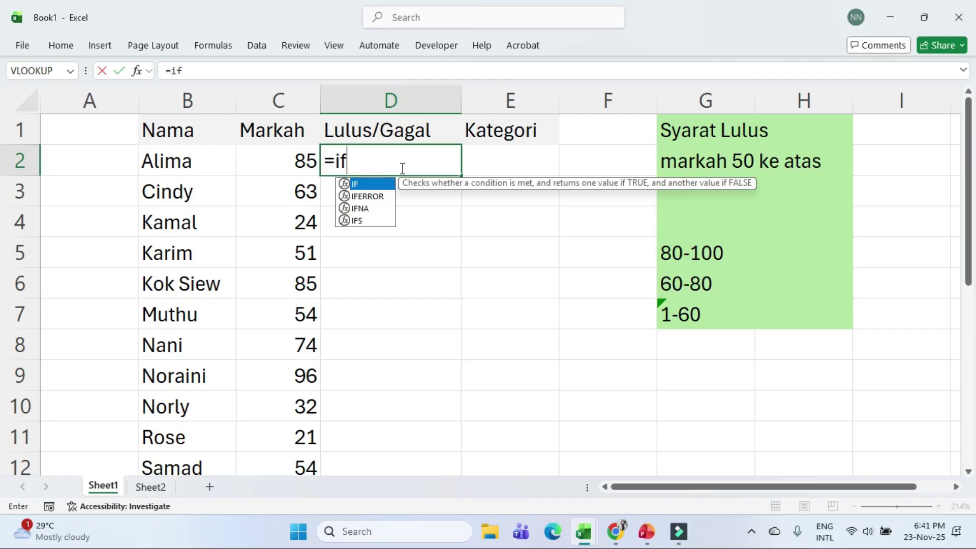
text(()
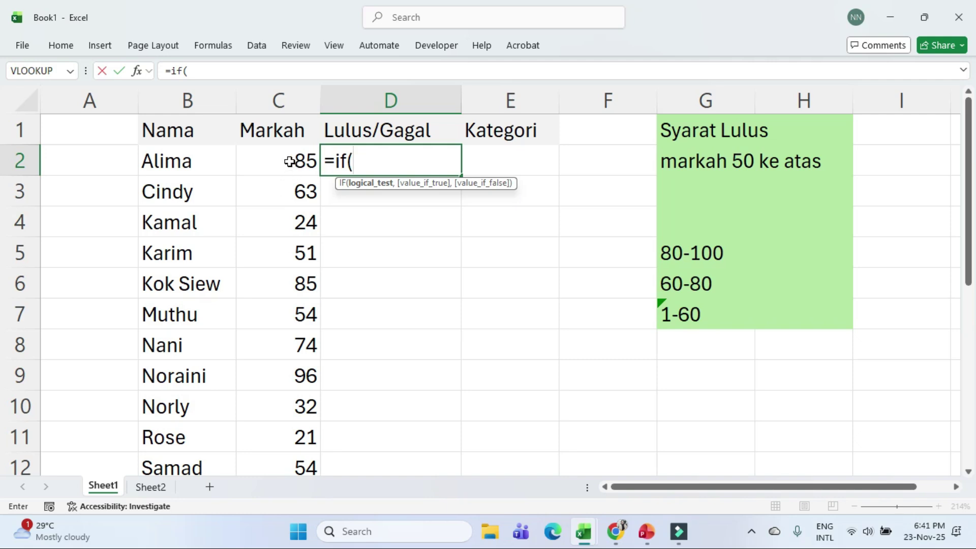
click(289, 161)
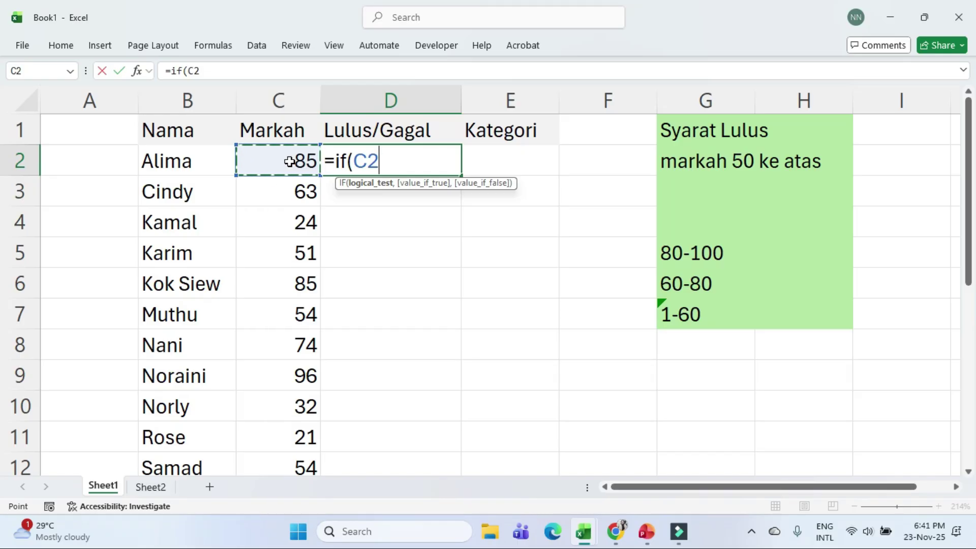
text(>50)
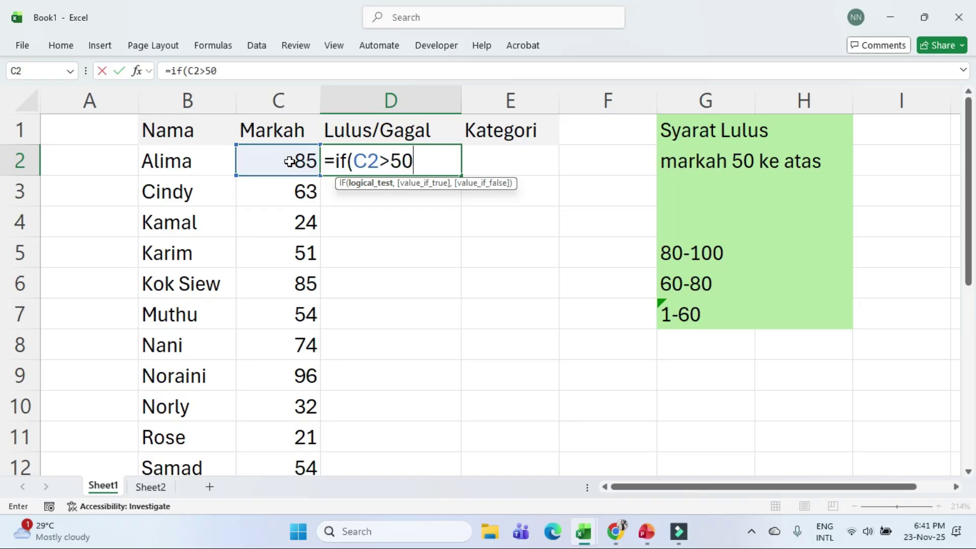
- Complete the D2 formula to return "LULUS" when the test is true and "GAGAL" when false
text(,)
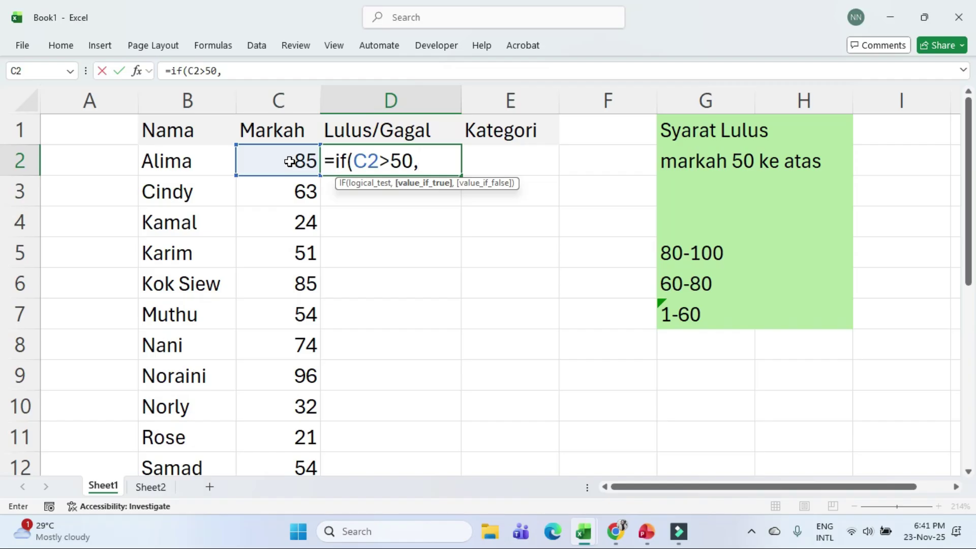
text("")
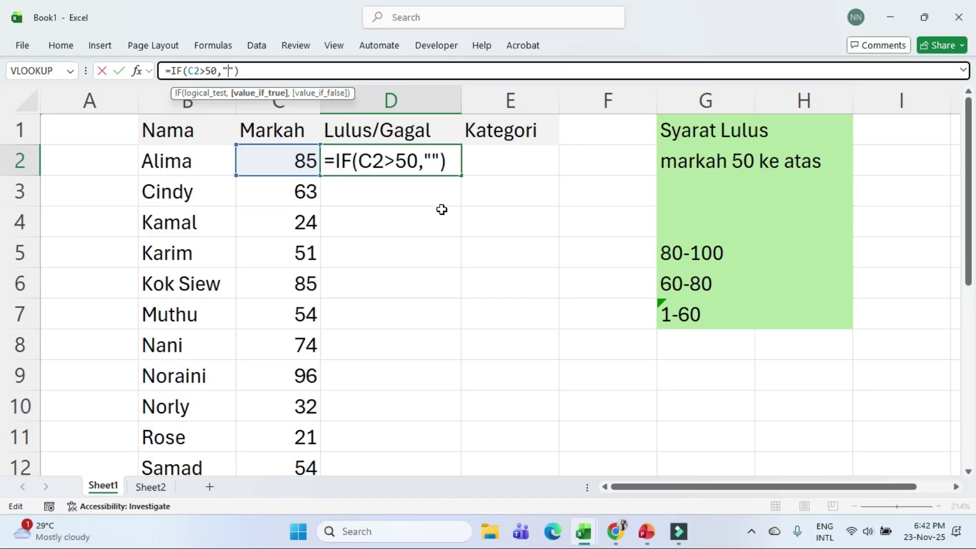
text(LULUS)
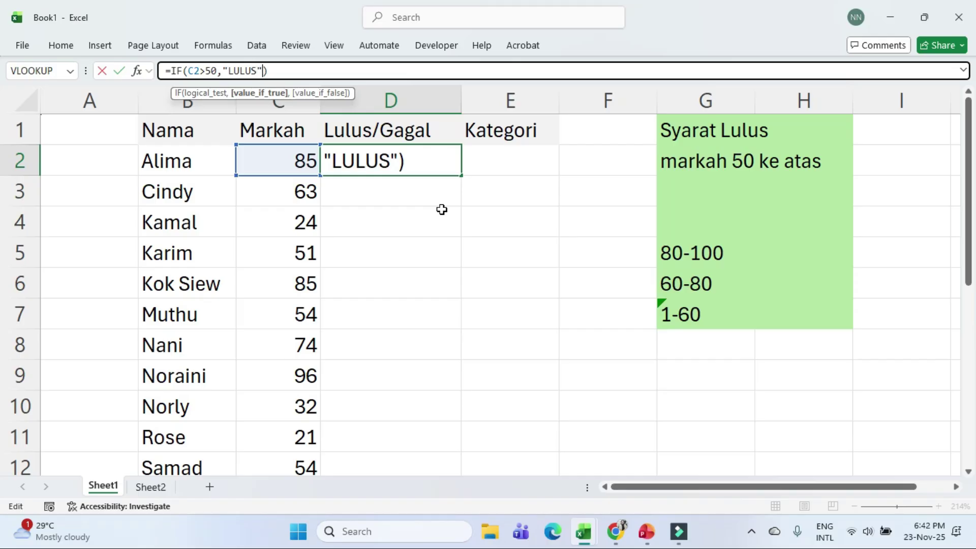
text(,)
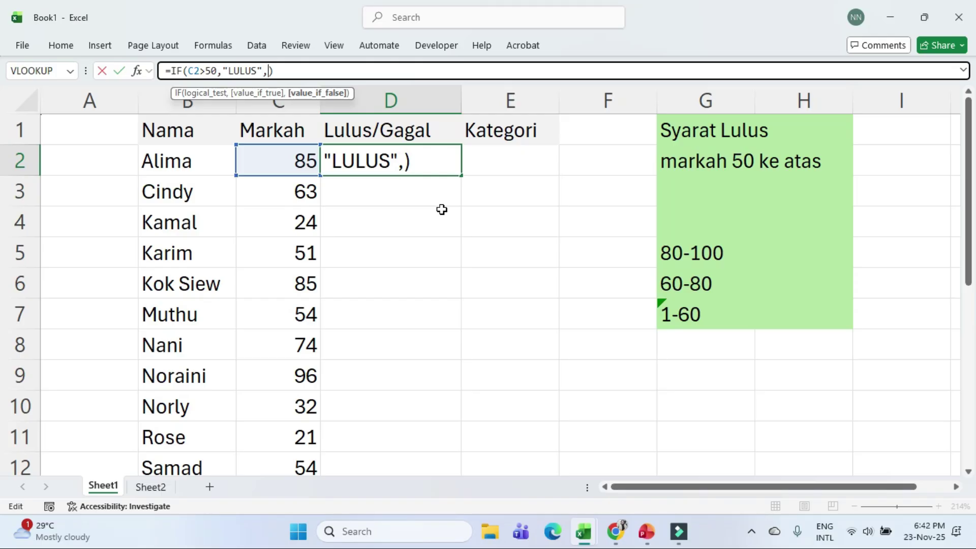
text("")
key(Left)
text(GAGAL)
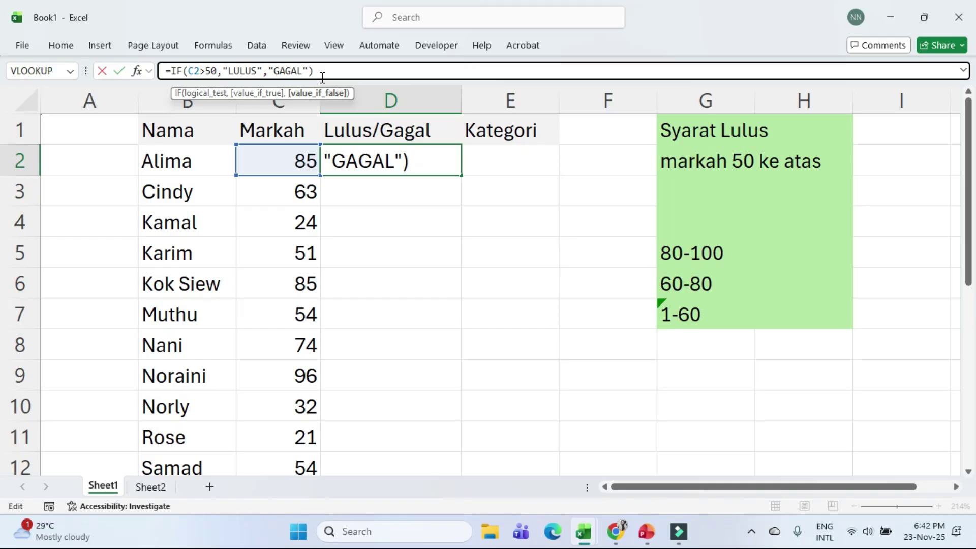
key(Return)
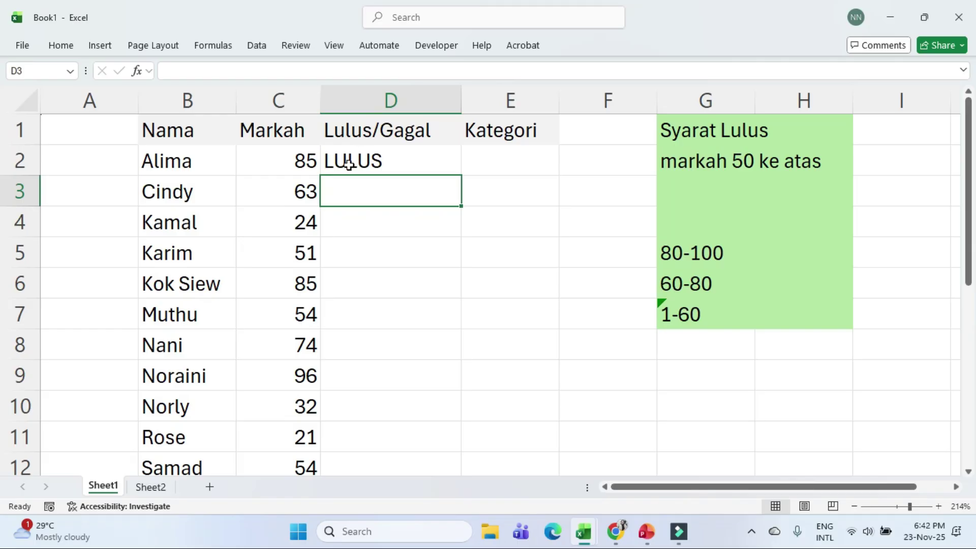
scroll(344, 440, down, 6)
scroll(344, 384, up, 3)
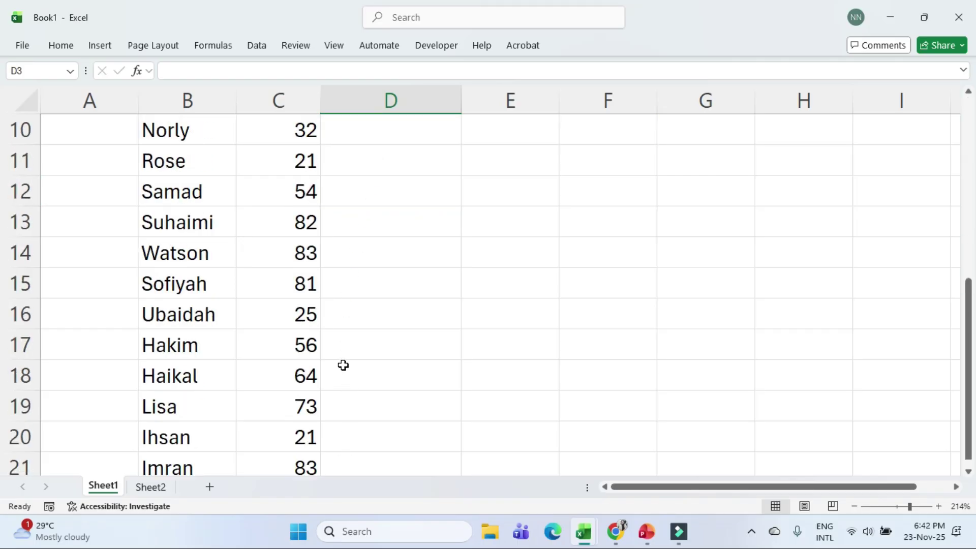
- Copy the pass/fail IF formula from D2 down through D21
scroll(338, 350, up, 3)
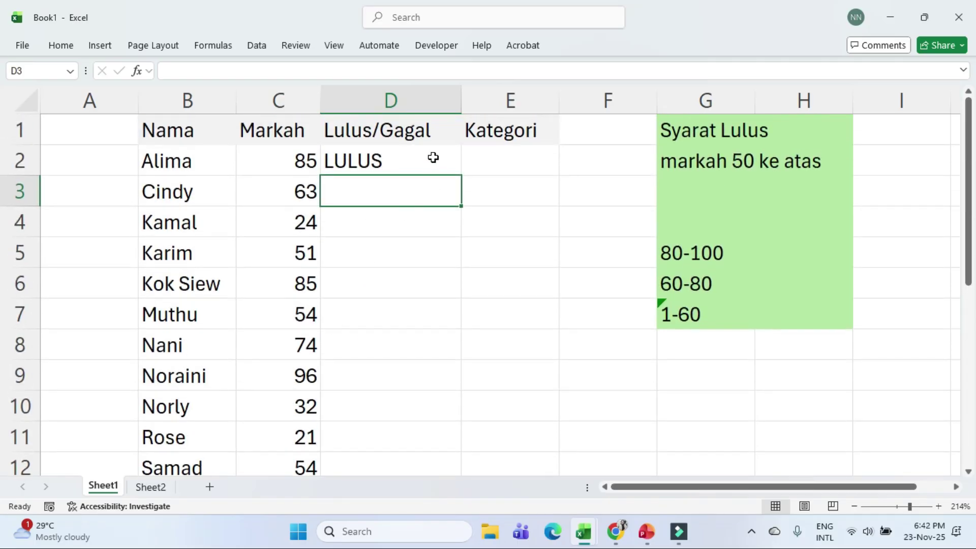
click(433, 157)
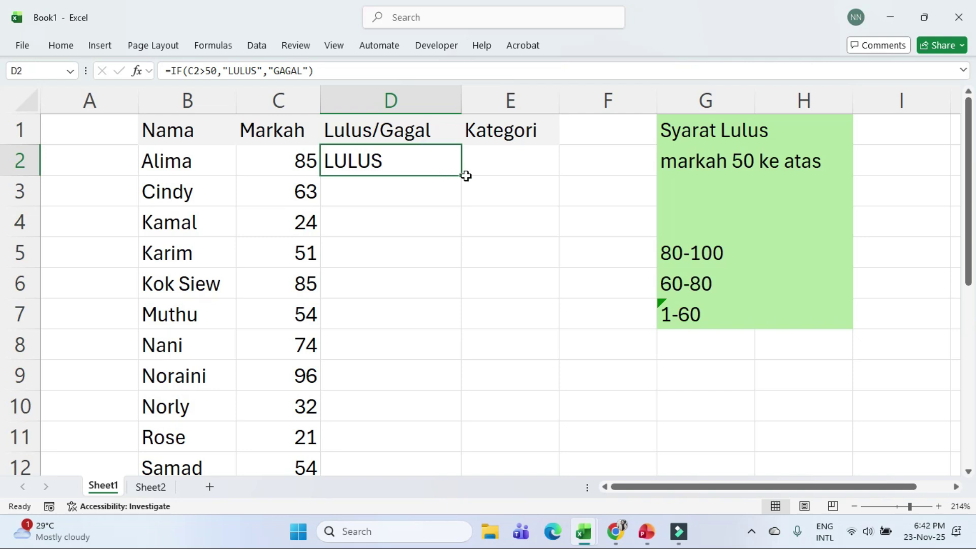
drag(460, 174, 460, 184)
mouse_move(440, 394)
mouse_down()
mouse_move(434, 503)
mouse_move(433, 402)
mouse_move(429, 416)
mouse_move(427, 407)
mouse_up()
scroll(424, 362, up, 3)
scroll(423, 361, up, 1)
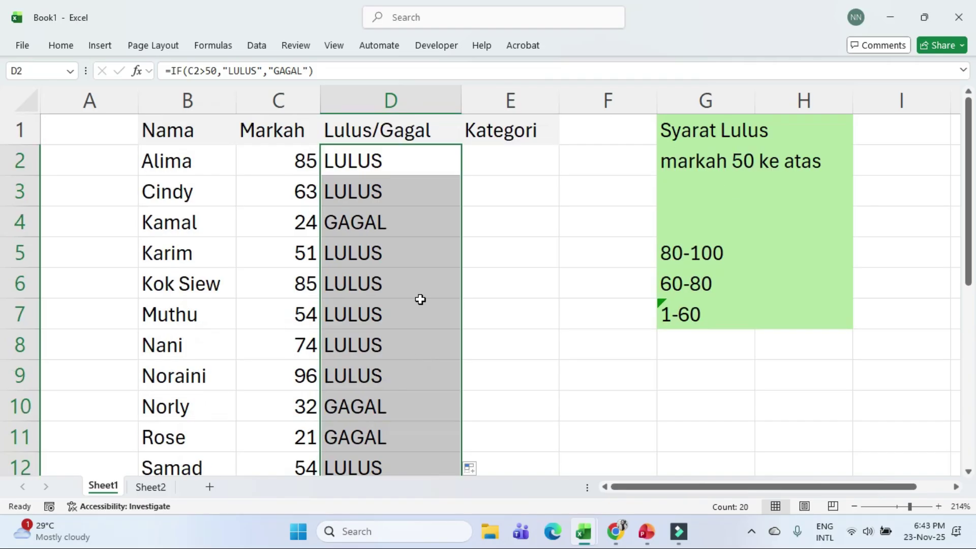
- Check the GAGAL results in the Lulus/Gagal column against the marks in column C
click(356, 222)
click(337, 381)
click(344, 437)
scroll(351, 407, down, 2)
click(365, 409)
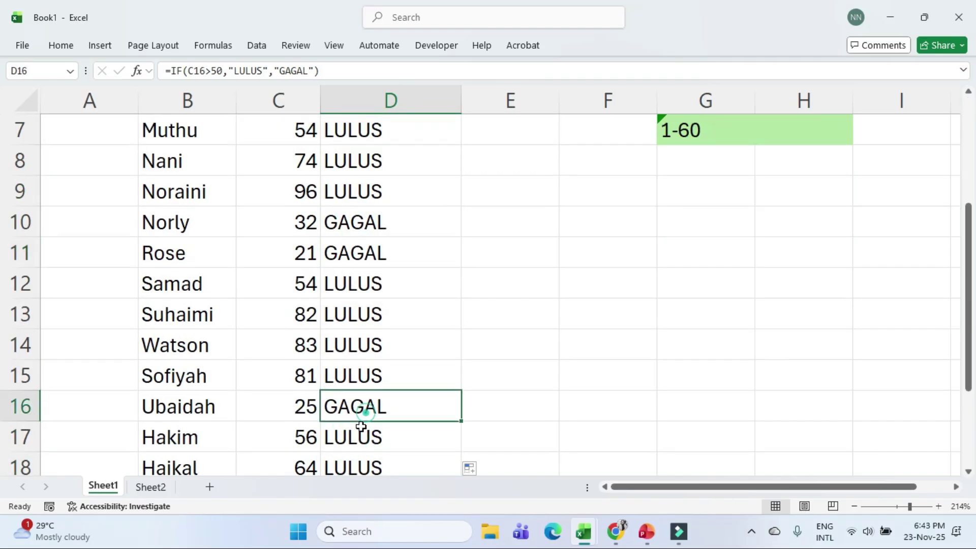
scroll(364, 452, down, 2)
click(356, 353)
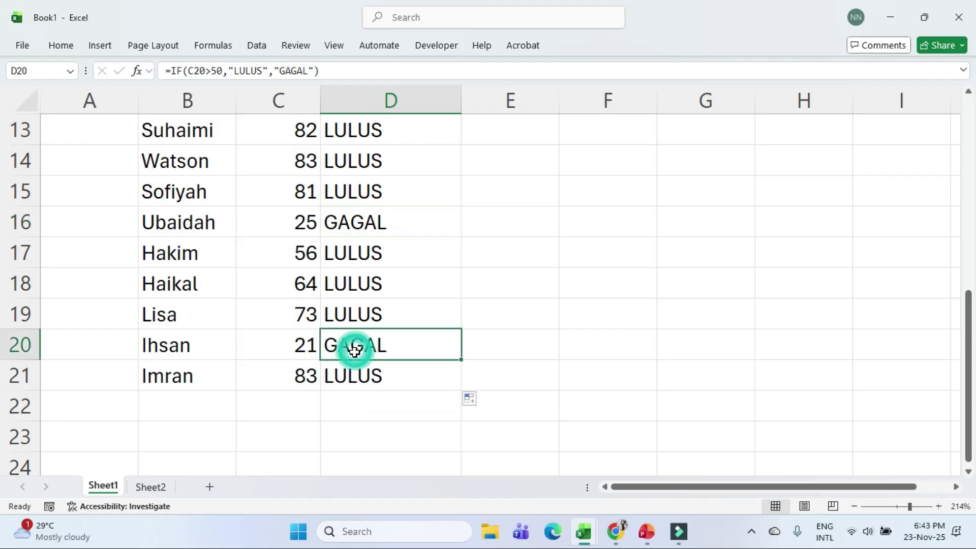
scroll(353, 356, up, 3)
scroll(353, 356, up, 1)
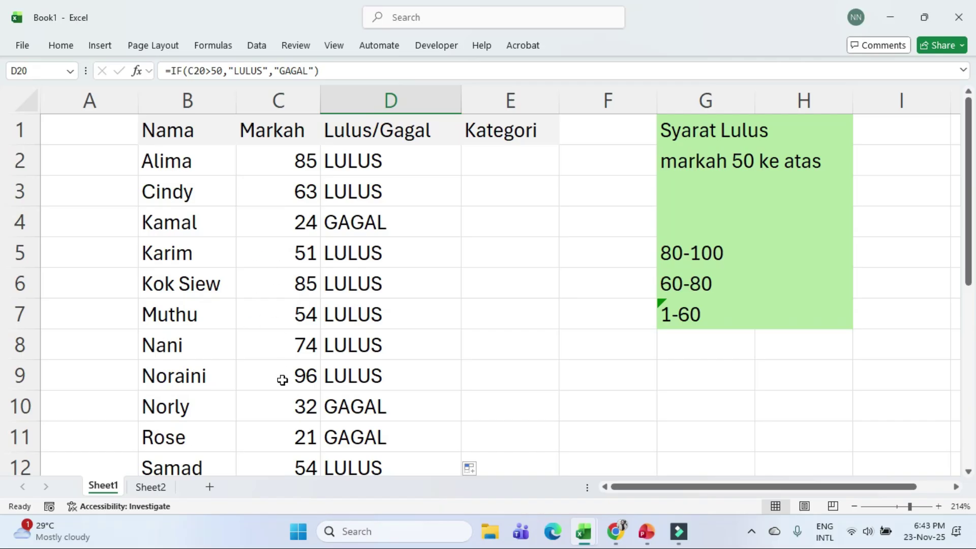
- Set the mark in C9 to 41 to test the pass/fail formula
scroll(286, 375, down, 1)
click(281, 286)
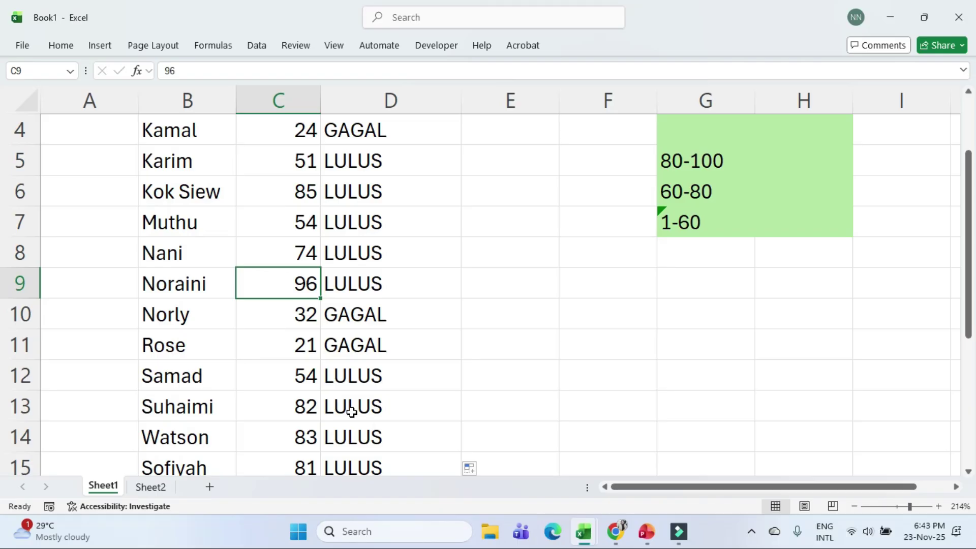
text(41)
key(Return)
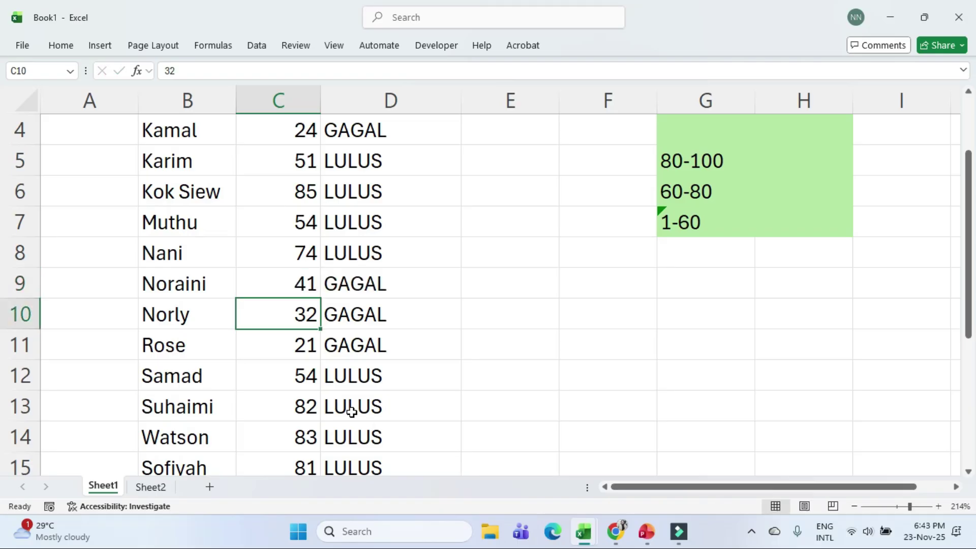
- Narrow column D to fit its Lulus/Gagal heading and centre the contents of the Markah column
scroll(434, 257, up, 1)
drag(463, 105, 440, 105)
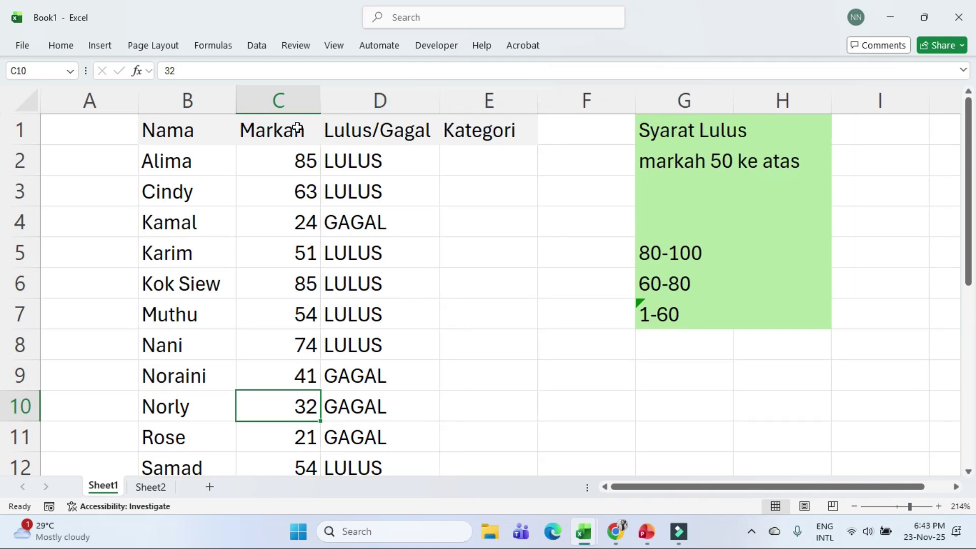
click(293, 99)
click(59, 45)
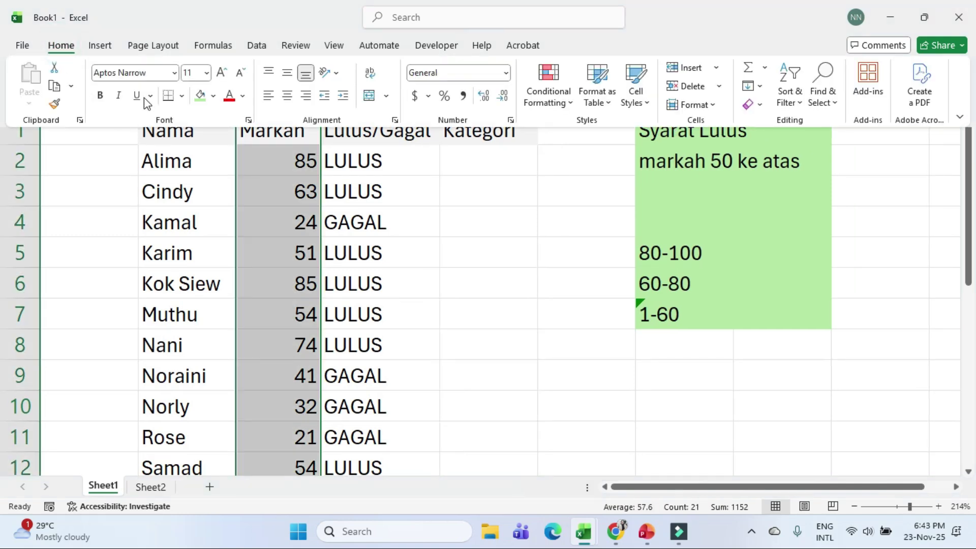
click(287, 95)
click(441, 205)
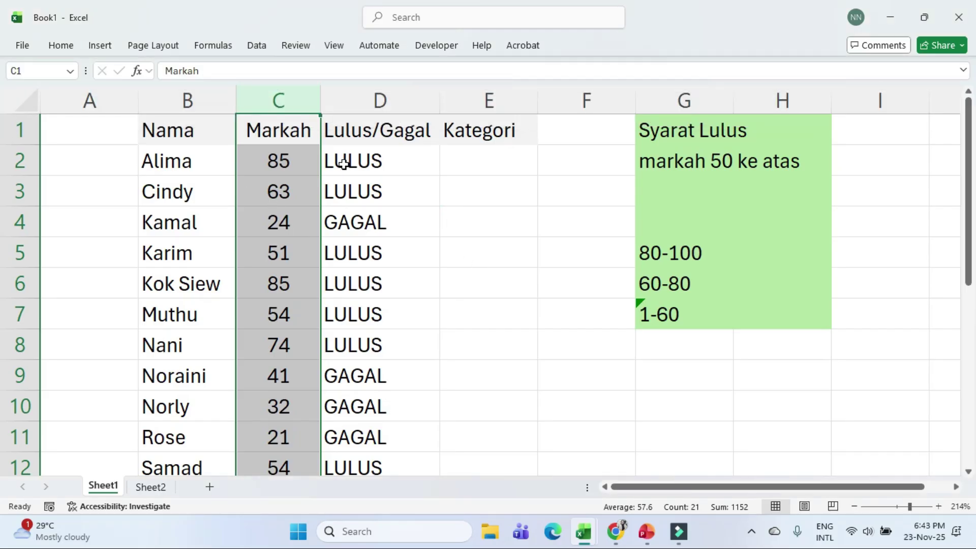
click(481, 152)
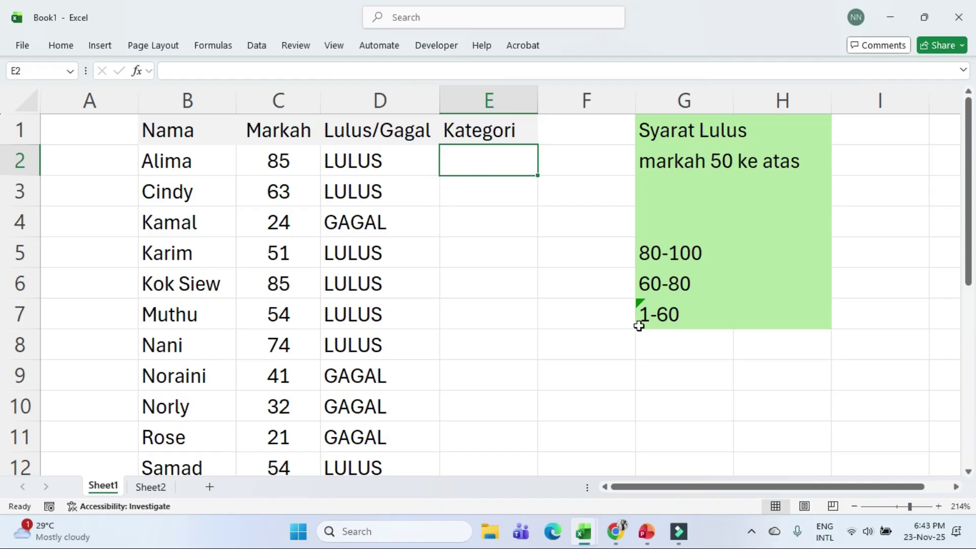
drag(718, 317, 719, 253)
click(795, 264)
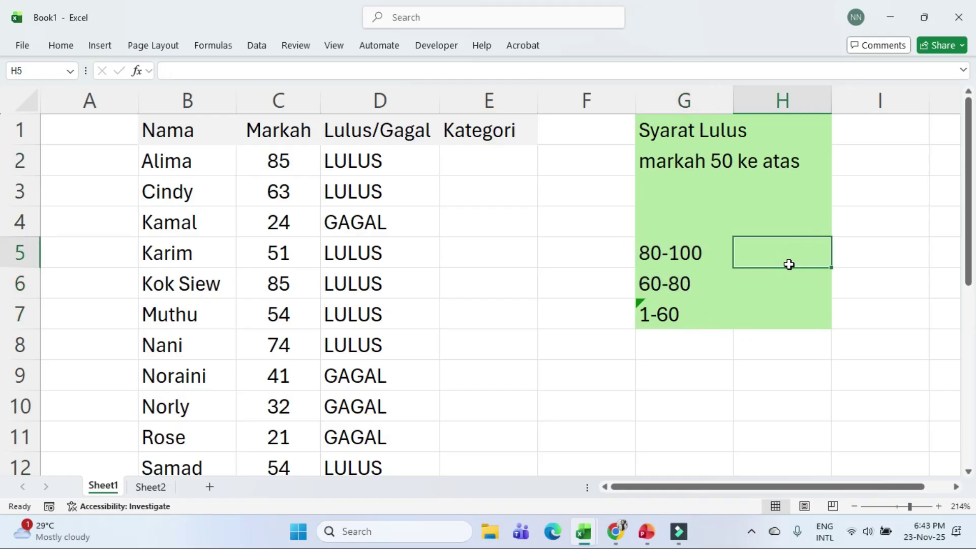
click(418, 158)
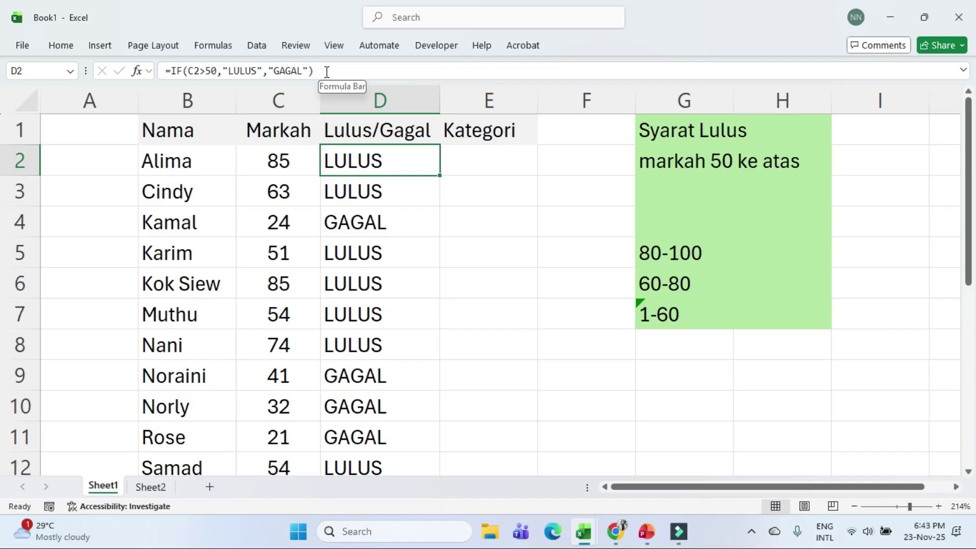
click(443, 227)
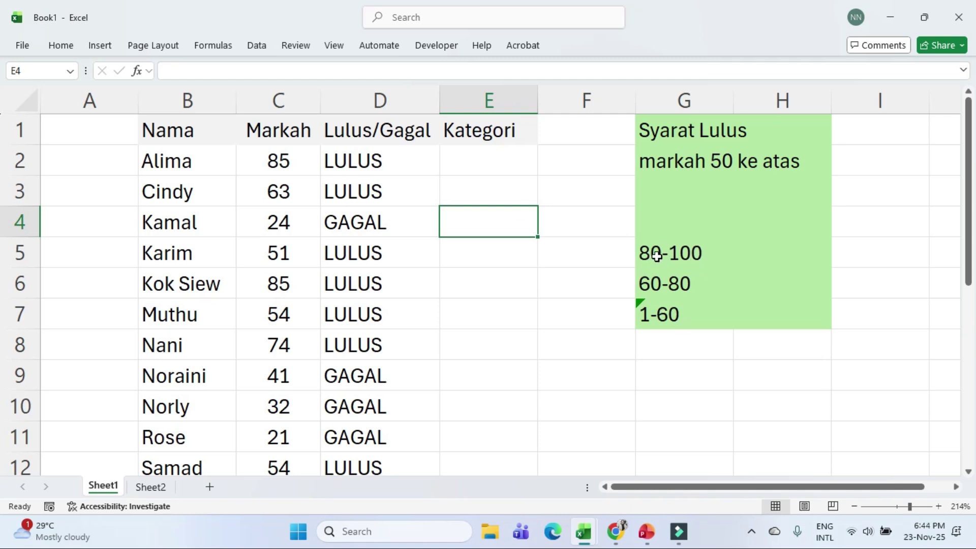
- Enter the category grades beside the mark ranges: C in H7, B in H6 and A in H5
click(768, 317)
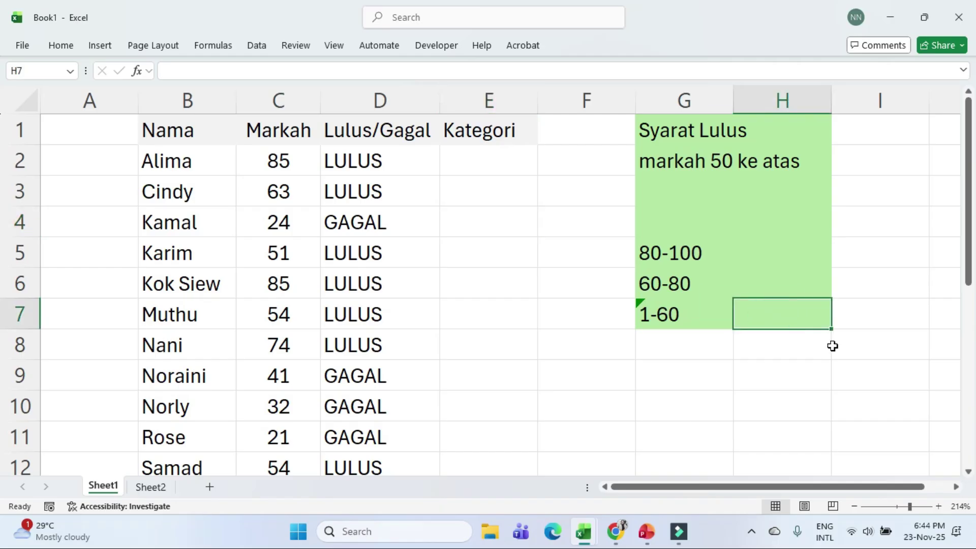
text(C)
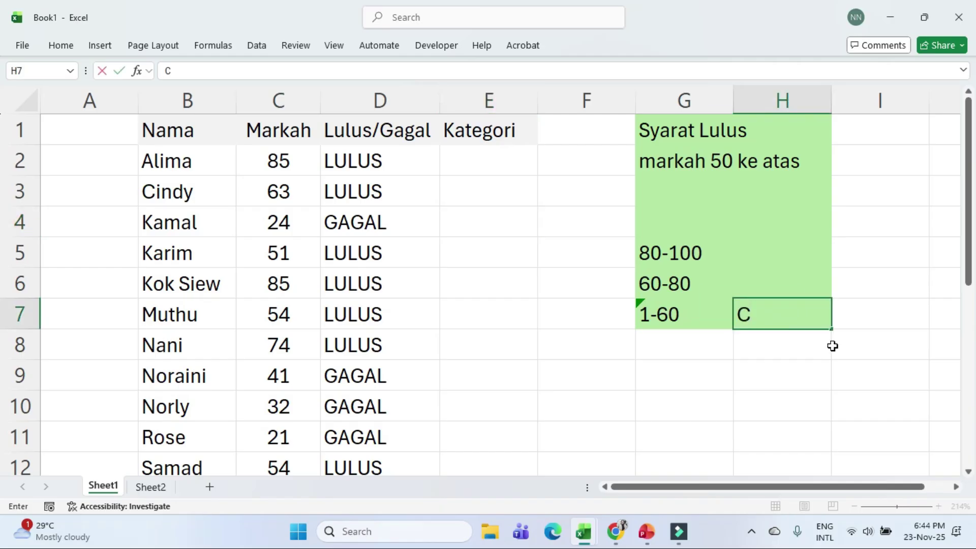
click(805, 287)
text(B)
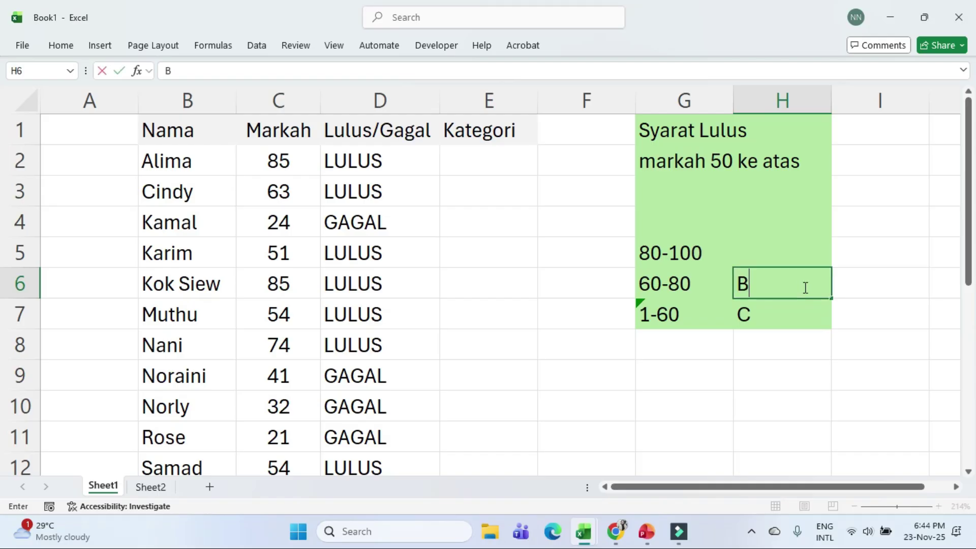
click(775, 250)
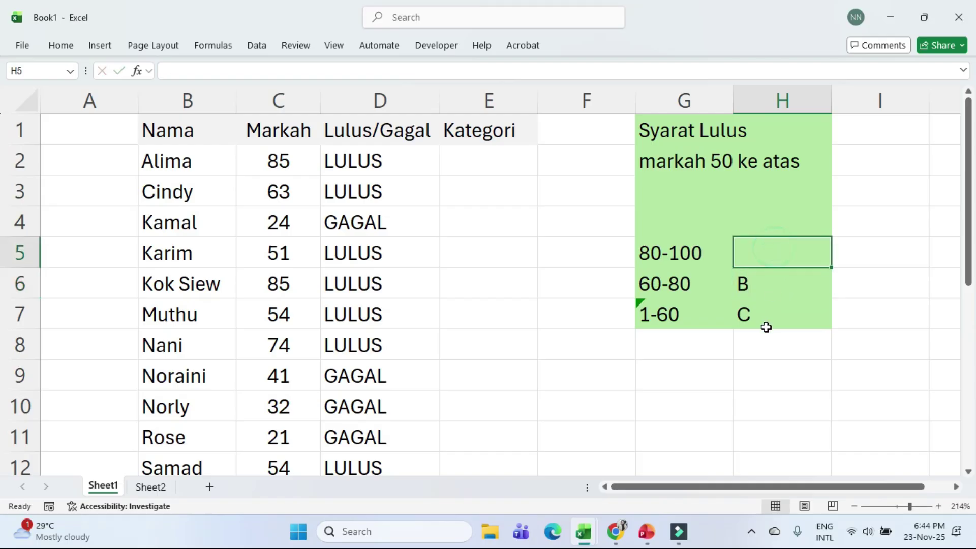
text(A)
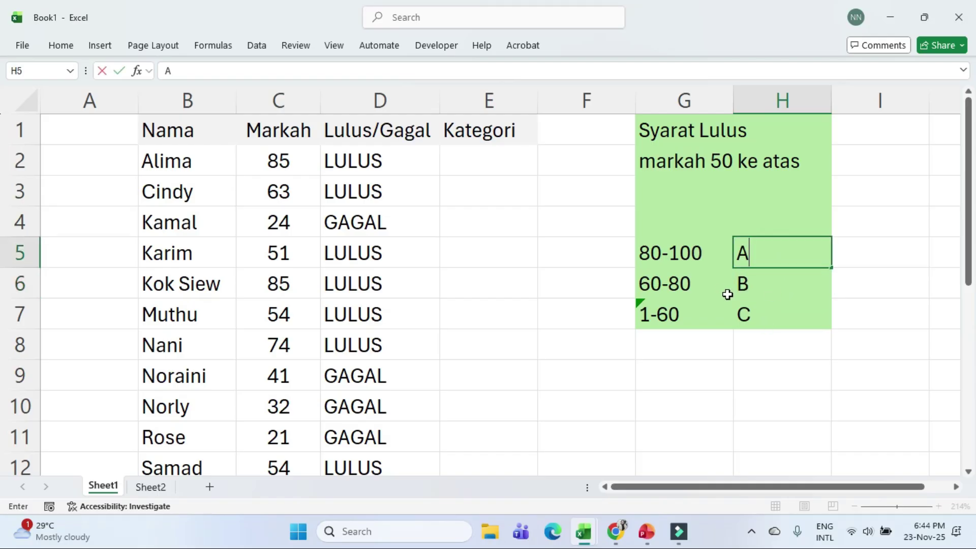
click(762, 298)
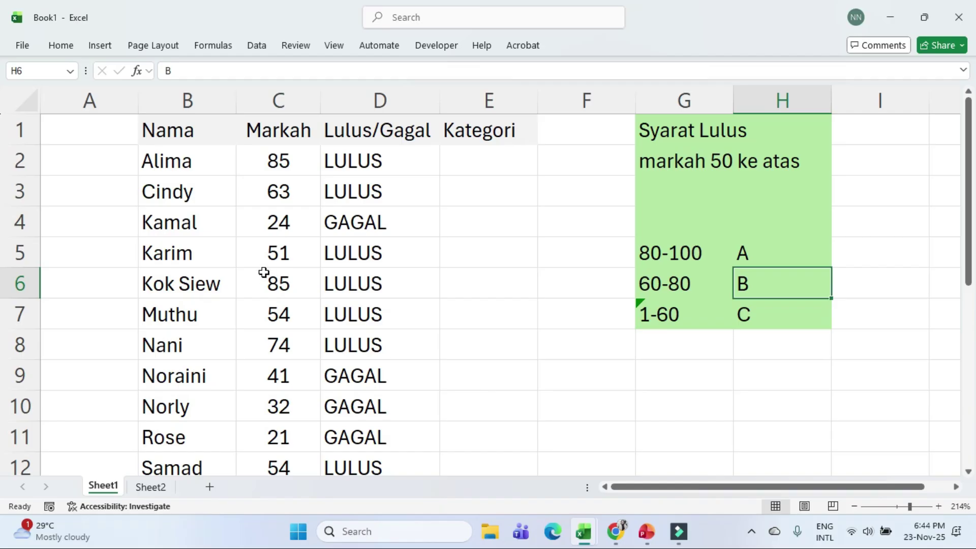
click(273, 253)
click(486, 260)
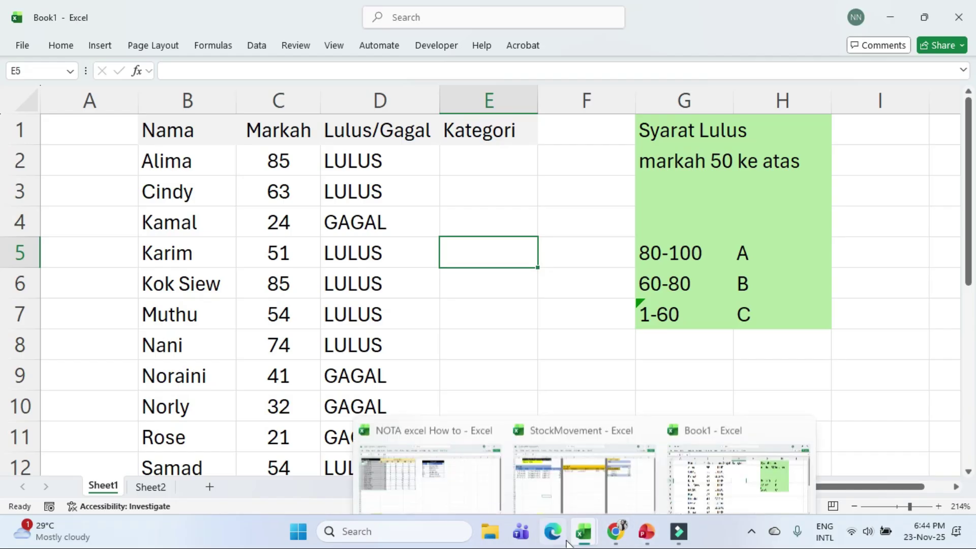
- Begin a text draft of the grading formula in G8 with if(c2>80,"A", and no equals sign
click(694, 343)
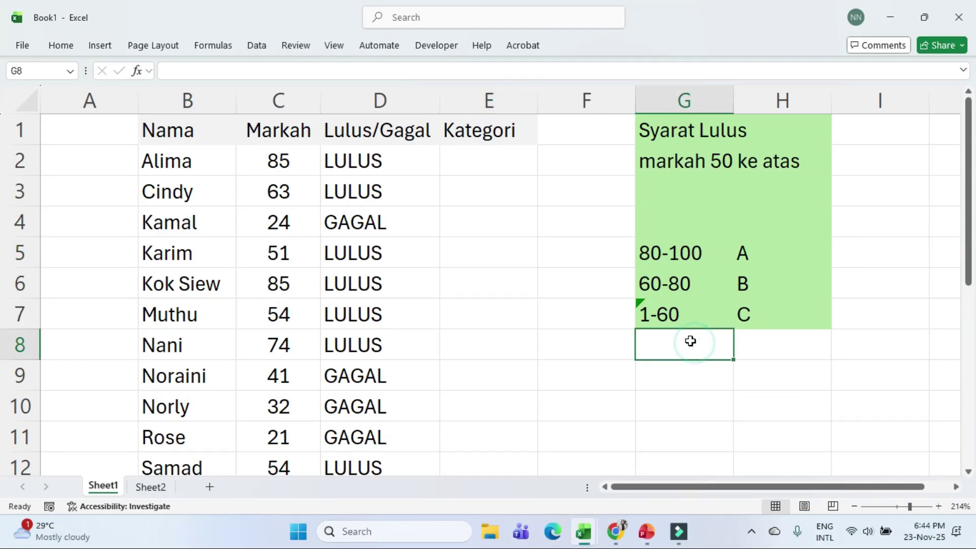
text(if ()
key(BackSpace)
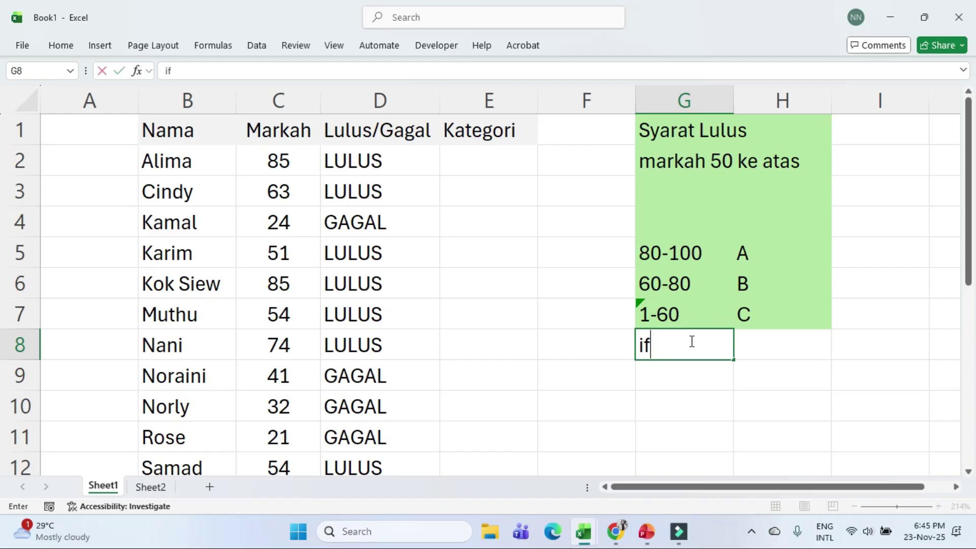
text((c2)
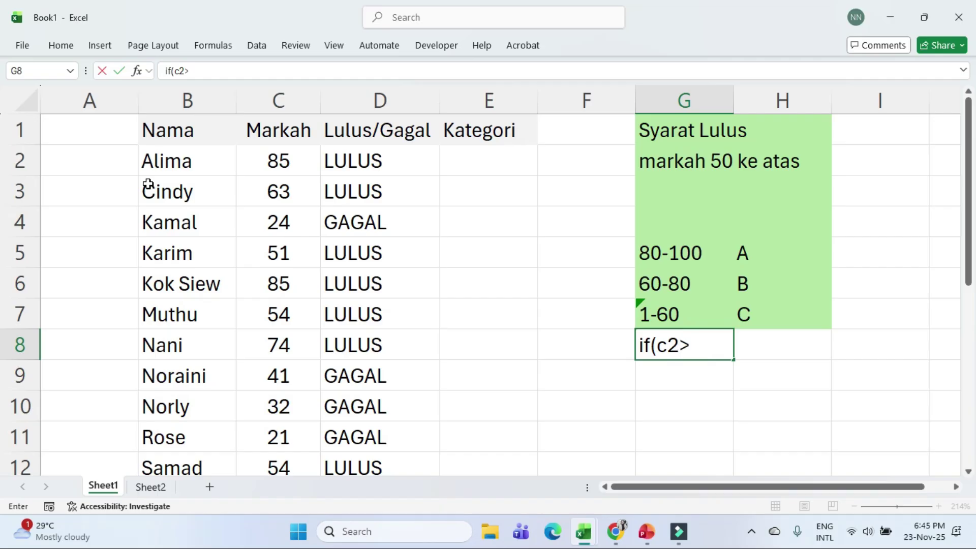
text(>80)
text(,"A")
click(208, 71)
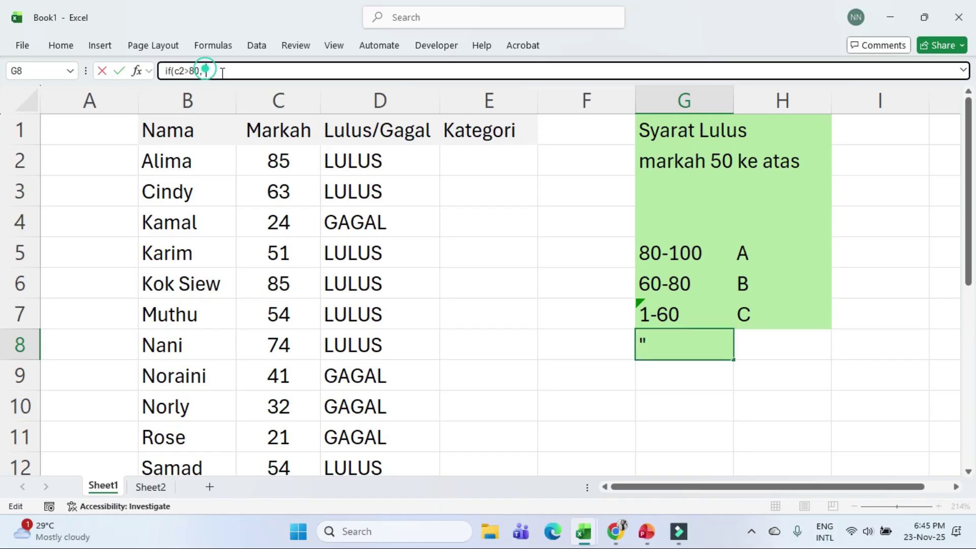
text(A)
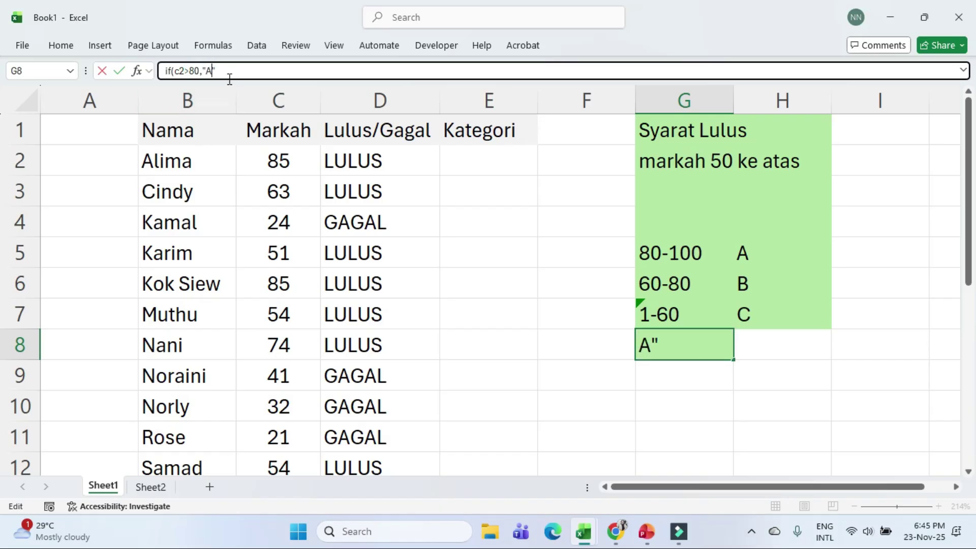
click(216, 72)
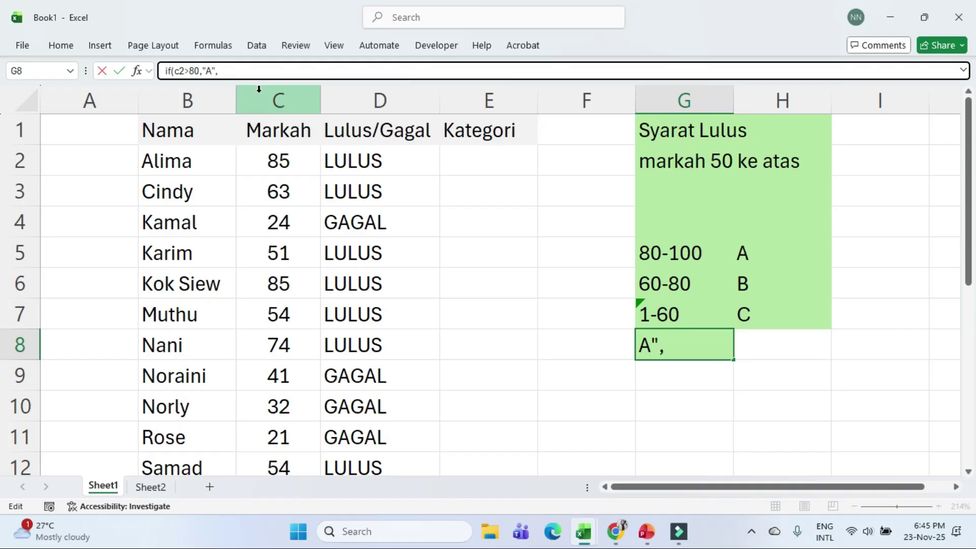
- Extend the draft formula in G8 with a nested condition, If(c2>60,"B",
text(If()
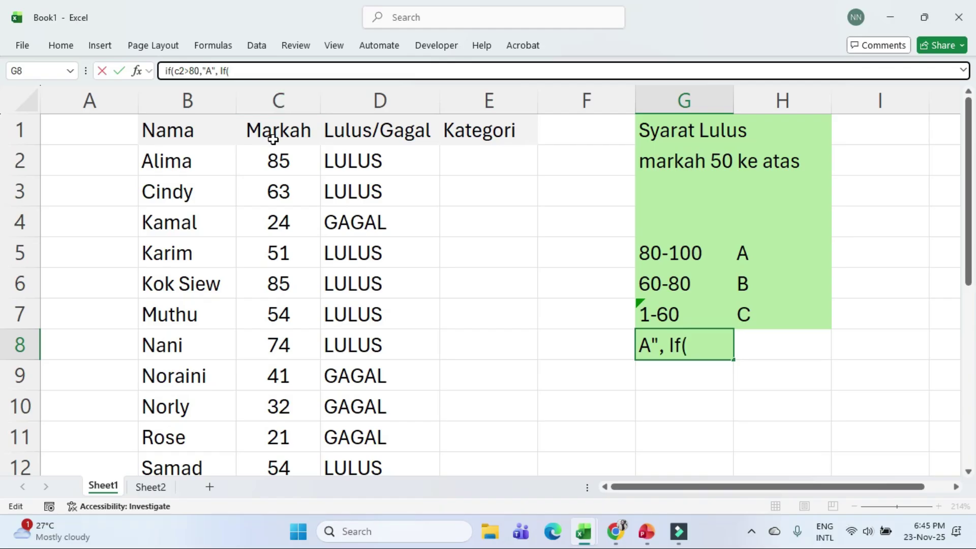
text(c)
text(2)
text(>)
text(60,)
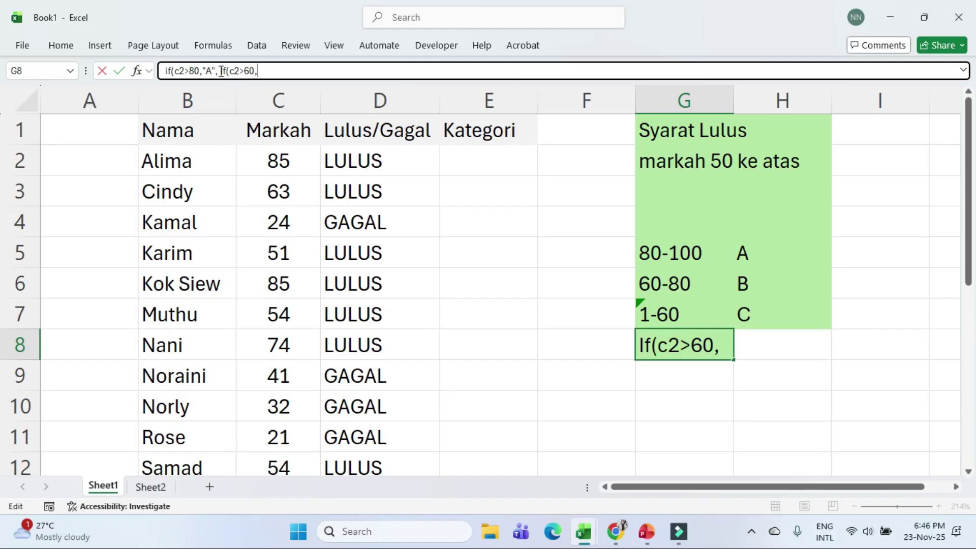
click(221, 71)
click(293, 76)
text("")
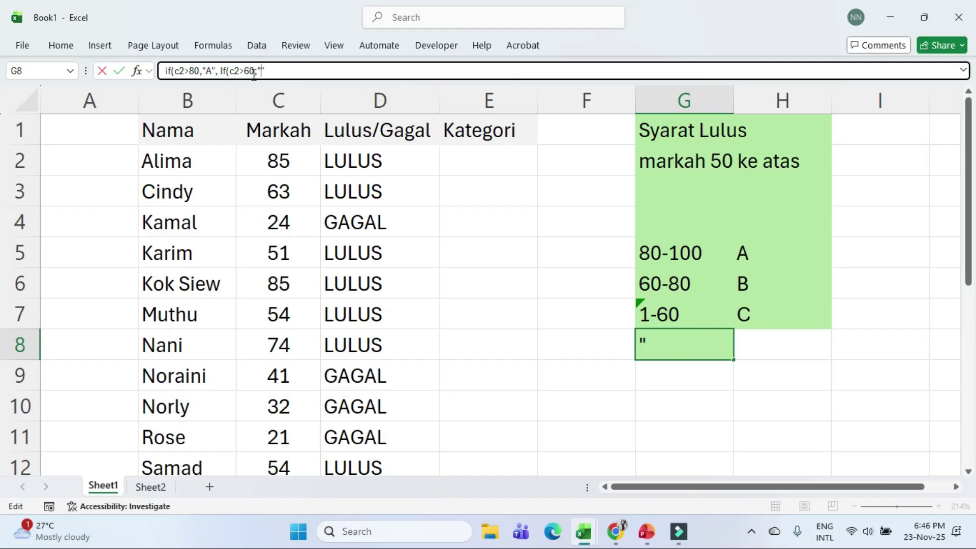
text(b)
key(BackSpace)
text(B)
text(<)
key(BackSpace)
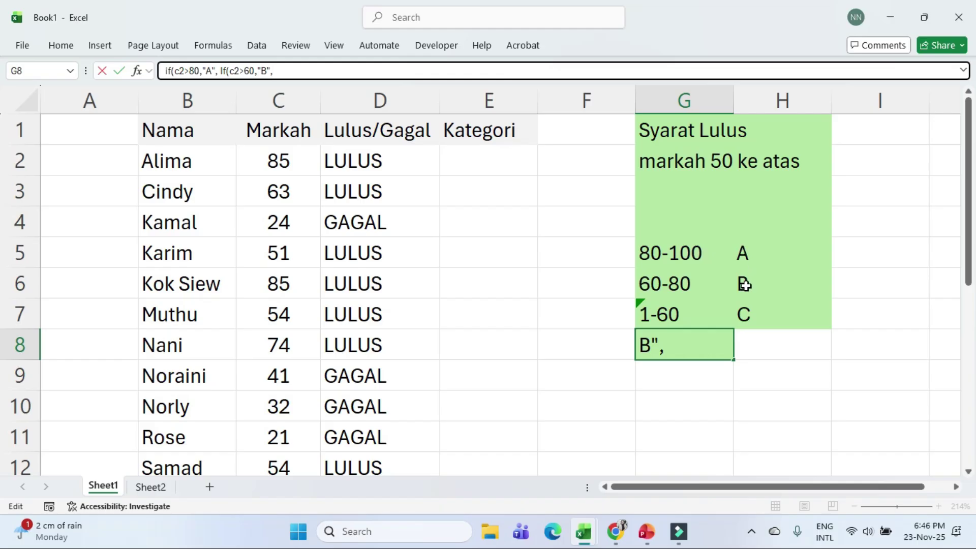
- Finish the draft formula in G8 with "C" as the remaining result and a closing bracket
text("")
key(Left)
text(C"))
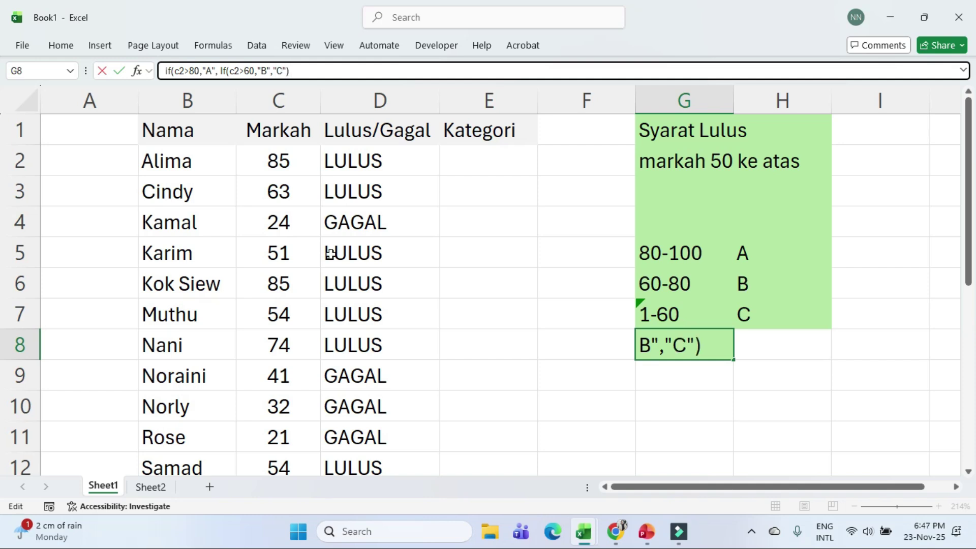
click(689, 405)
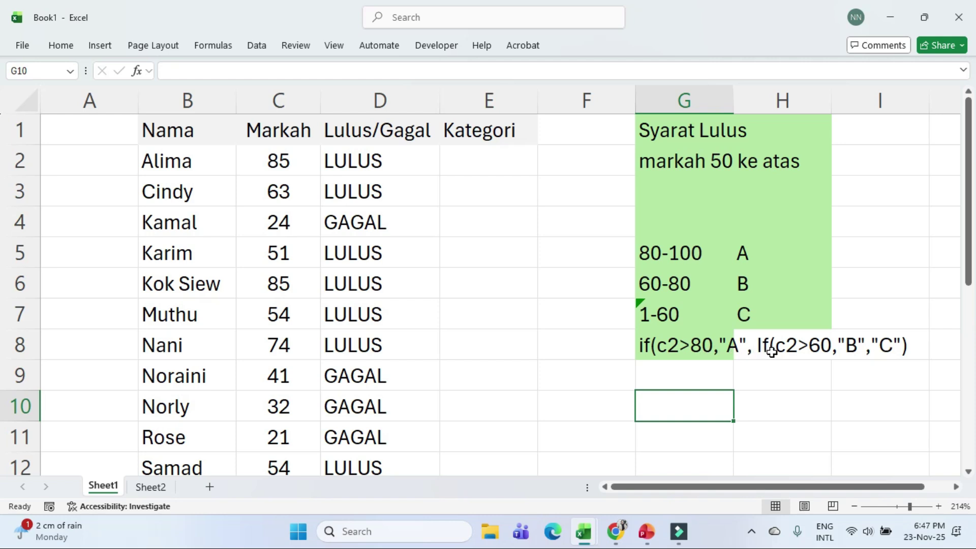
- Add a second closing bracket to the end of the draft nested IF formula in G8
click(662, 346)
click(300, 72)
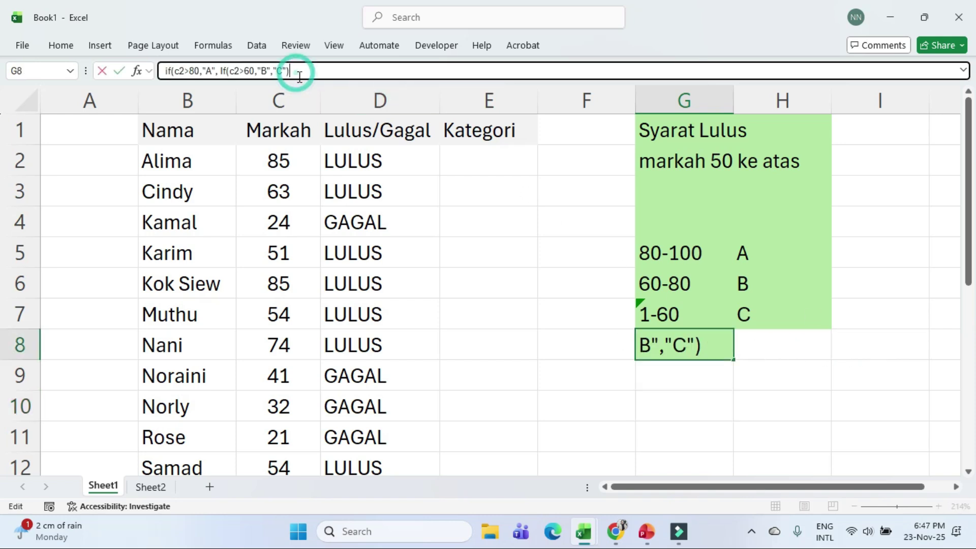
text())
key(Return)
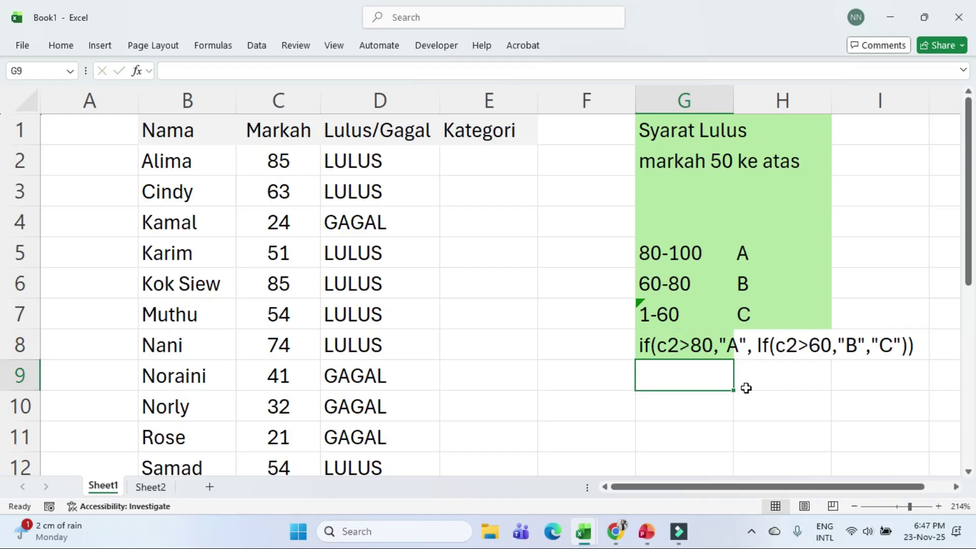
- Copy the draft formula's text from G8 and paste it into E2 under Kategori
click(691, 348)
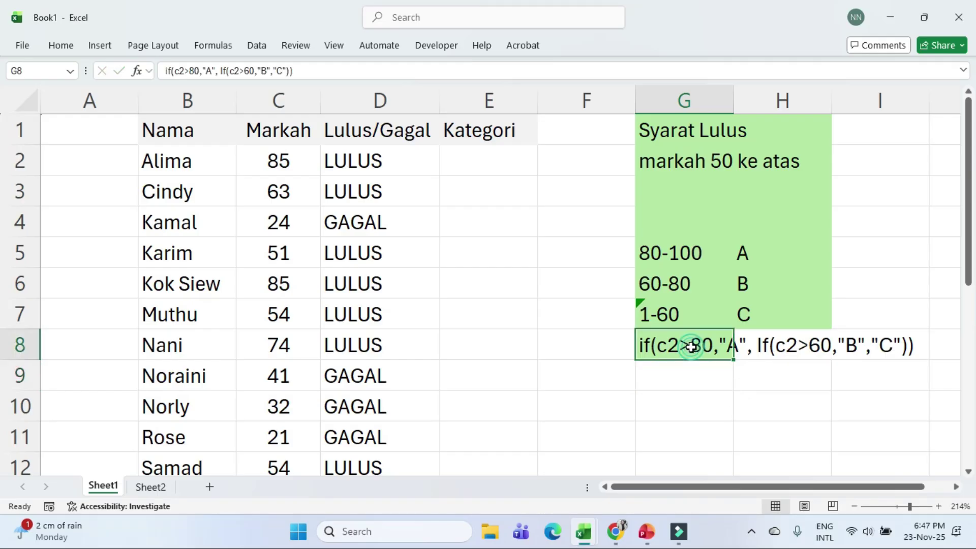
click(339, 77)
drag(301, 73, 165, 71)
right_click(174, 71)
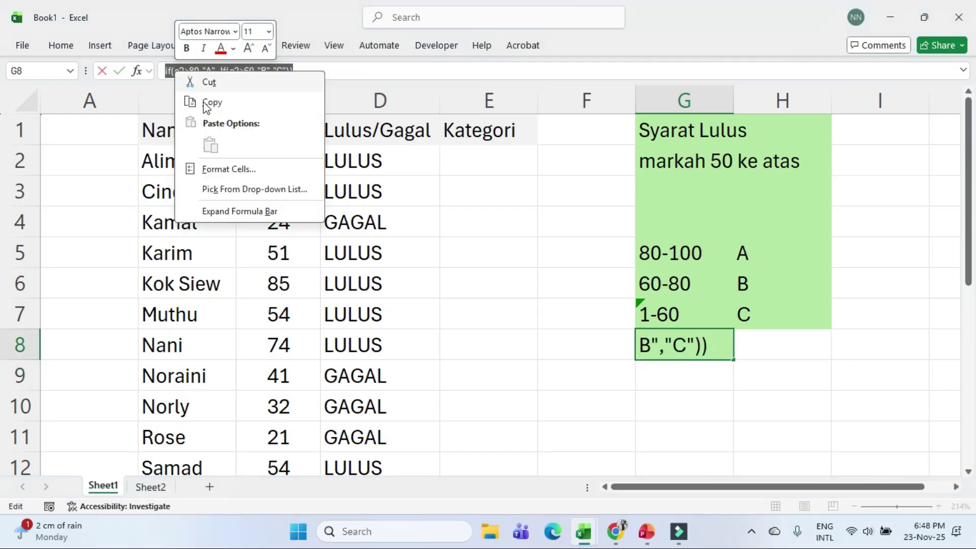
click(212, 105)
click(457, 162)
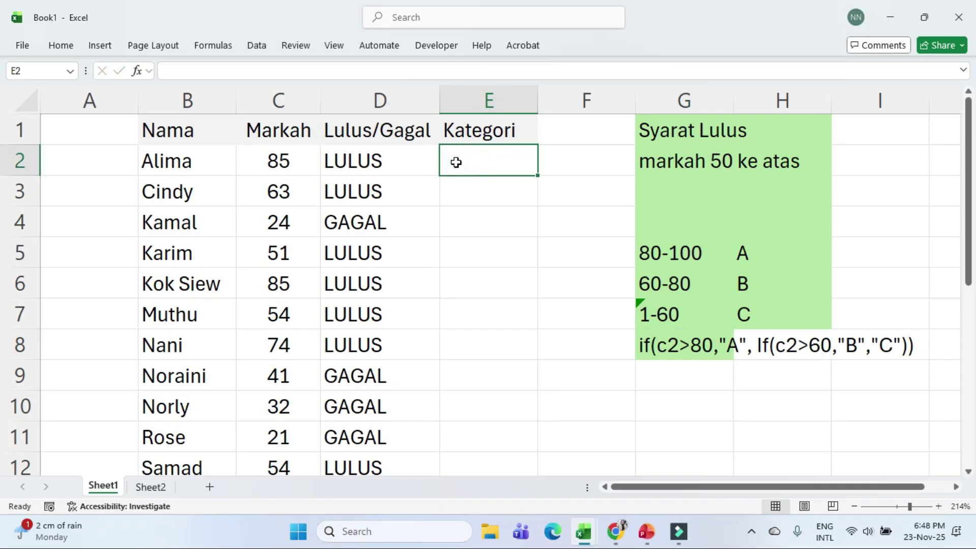
right_click(456, 163)
click(493, 164)
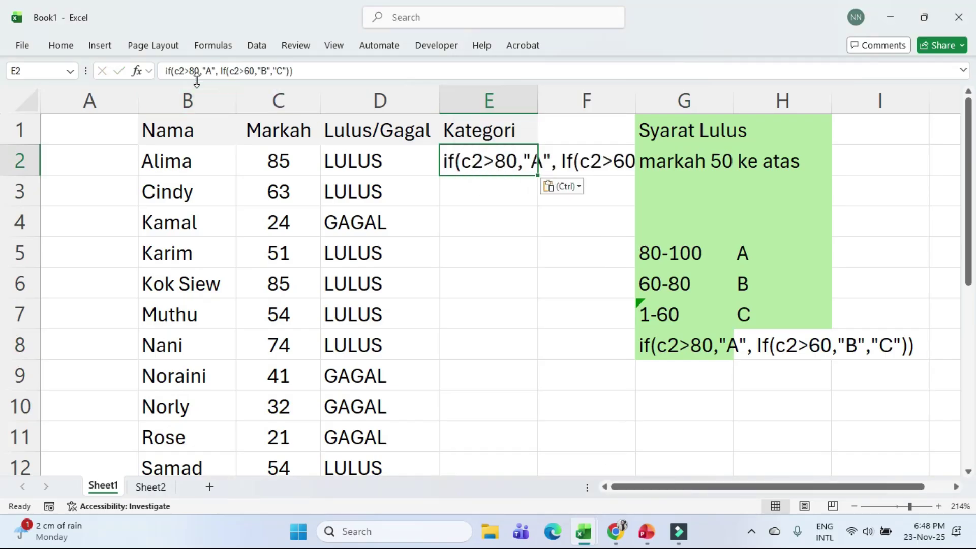
- Turn the text in E2 into a working formula by adding an equals sign at its start
click(162, 71)
text(=)
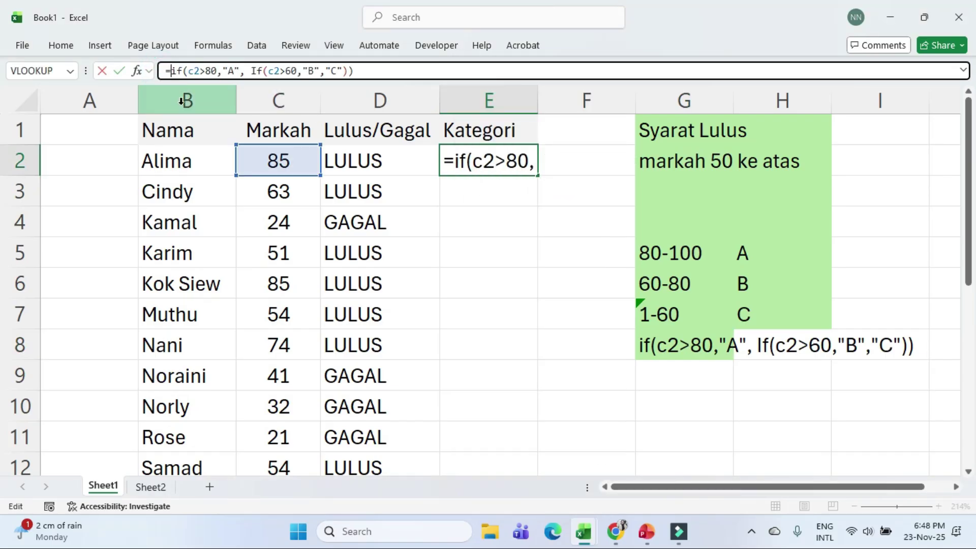
key(Return)
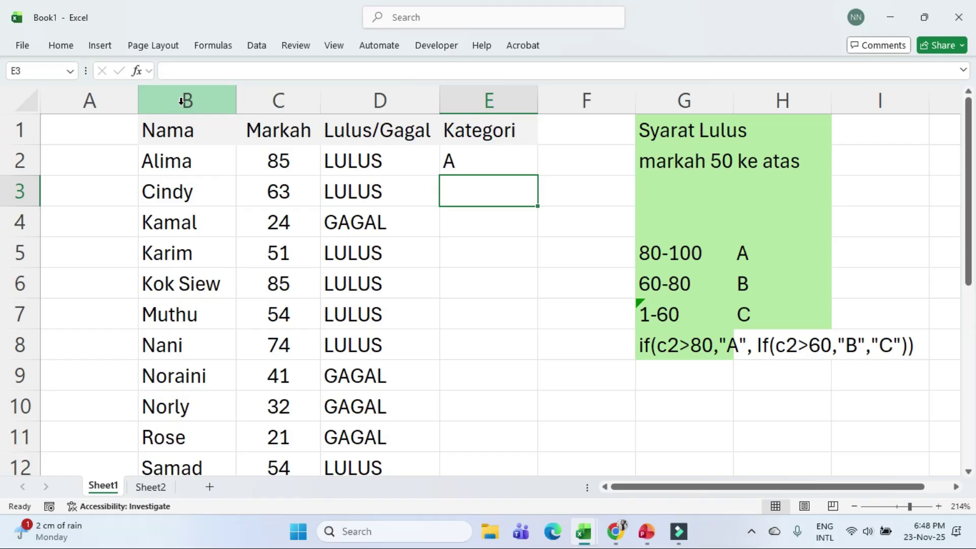
click(279, 158)
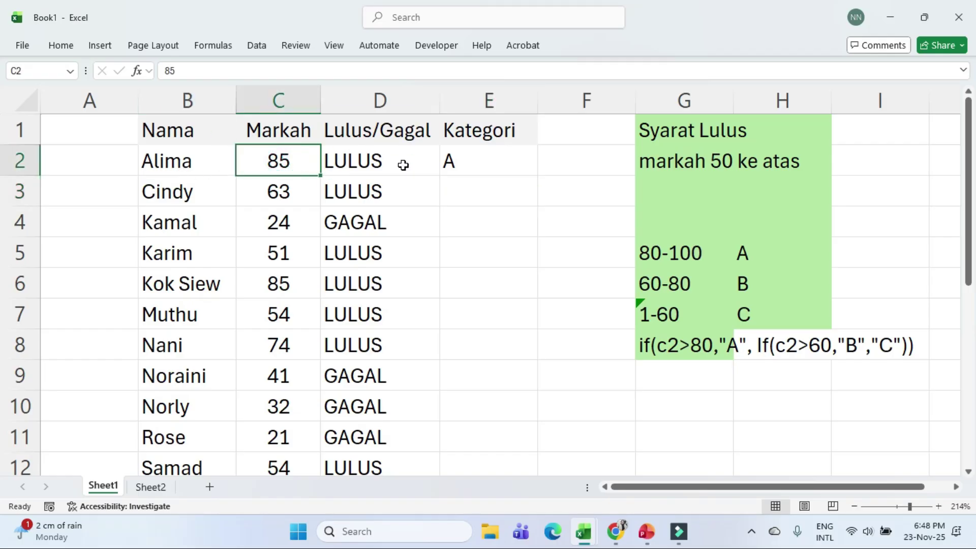
click(458, 161)
click(278, 165)
click(185, 162)
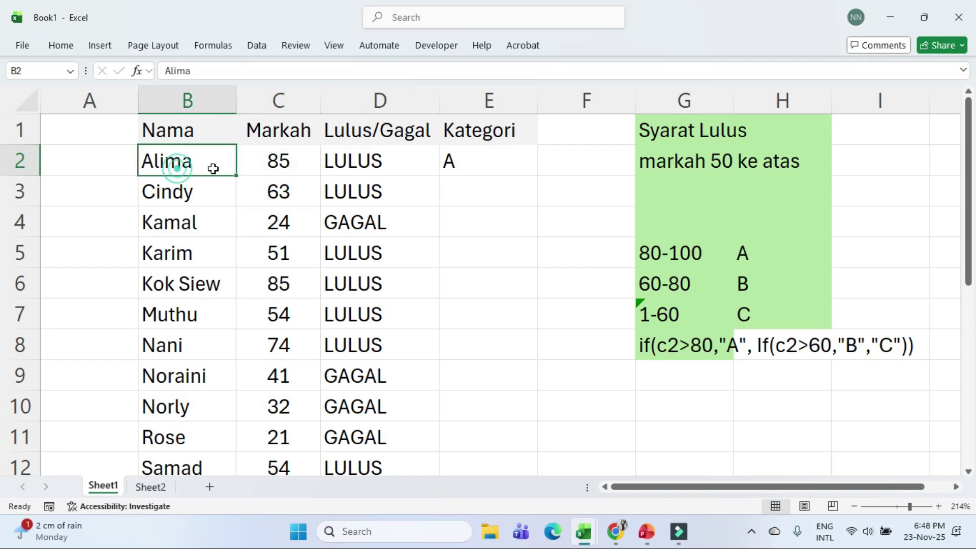
click(460, 163)
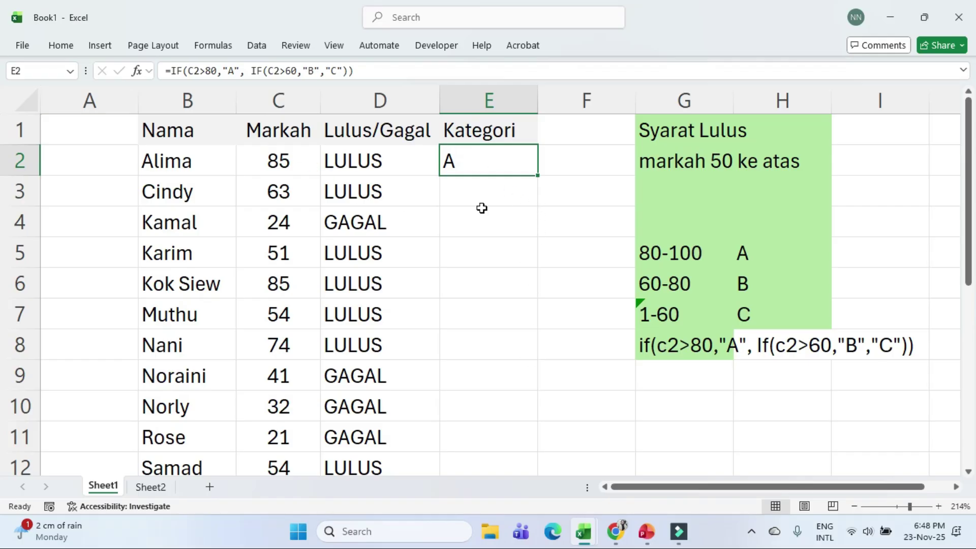
click(483, 241)
- Fill the Kategori formula from E2 down to the last student in row 21
click(498, 159)
drag(539, 176, 540, 467)
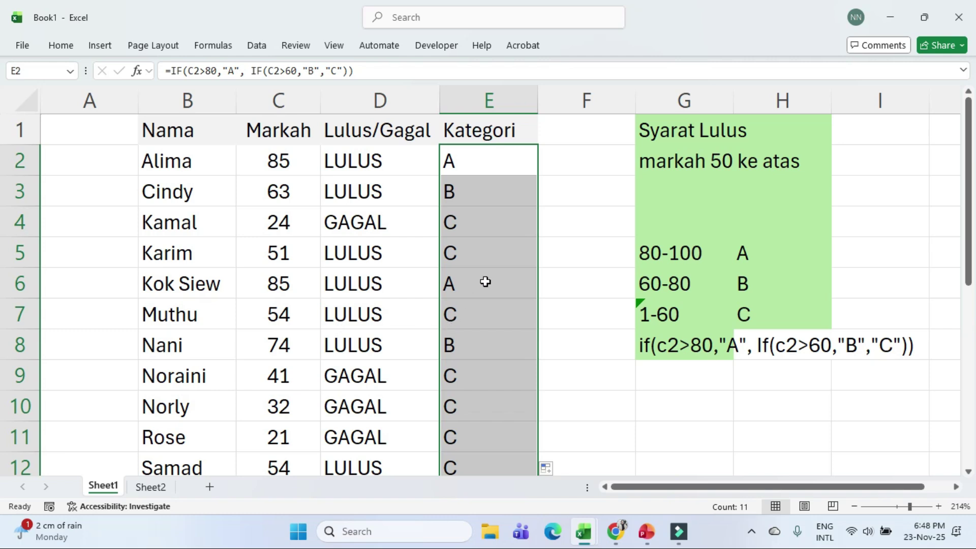
scroll(523, 263, down, 1)
scroll(523, 263, down, 1)
drag(538, 300, 534, 472)
scroll(496, 292, up, 3)
click(585, 202)
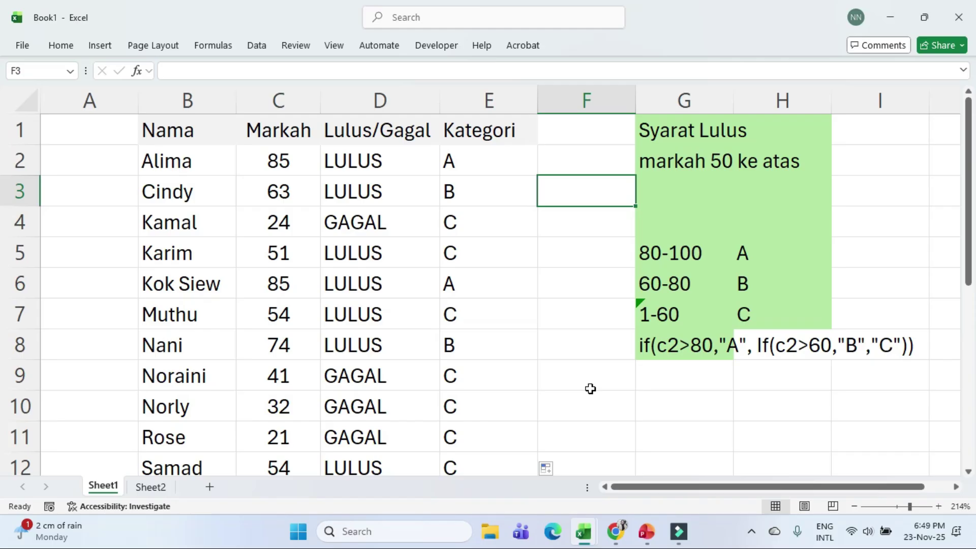
- Copy the Nama column B1:B21 from Sheet1 and paste it into Sheet2 starting at A2
drag(203, 128, 203, 431)
right_click(203, 430)
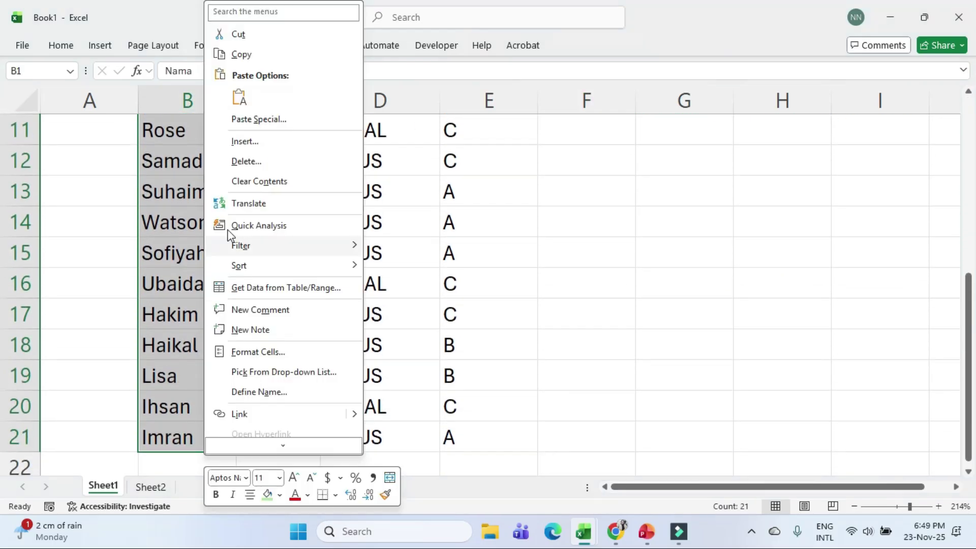
click(239, 52)
click(168, 484)
click(45, 122)
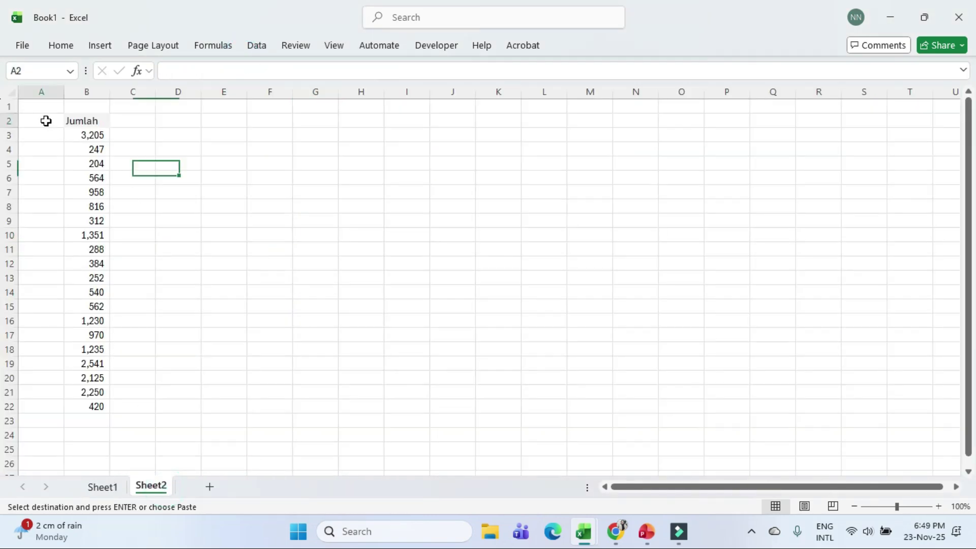
right_click(46, 122)
click(81, 161)
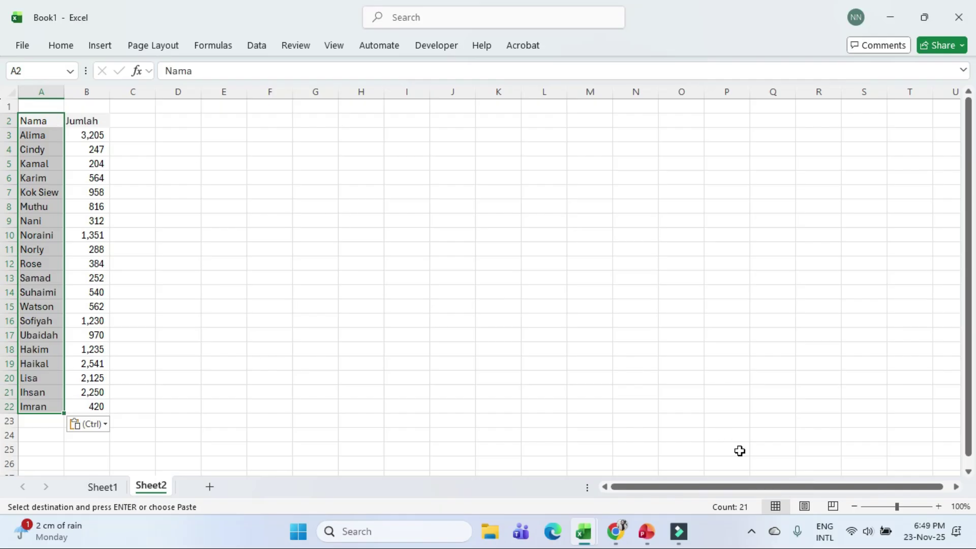
- Enter the column heading COM in C2 of Sheet2, beside Jumlah
click(938, 505)
click(938, 505)
click(938, 506)
click(939, 506)
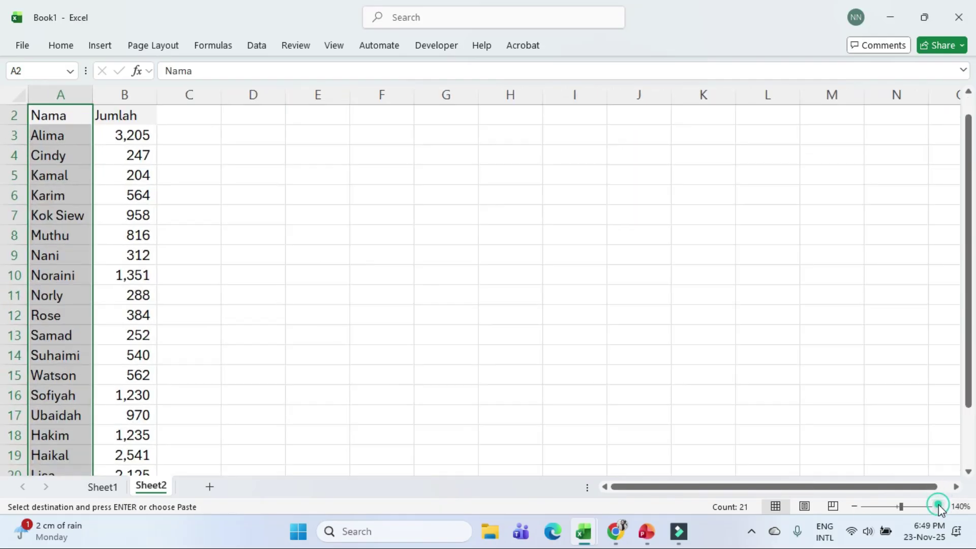
click(938, 506)
click(938, 506)
click(937, 506)
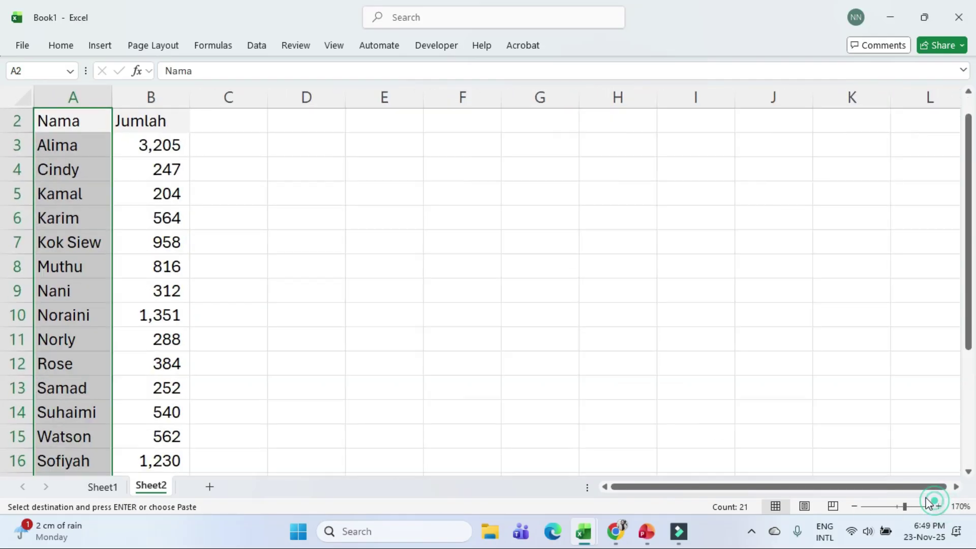
click(240, 129)
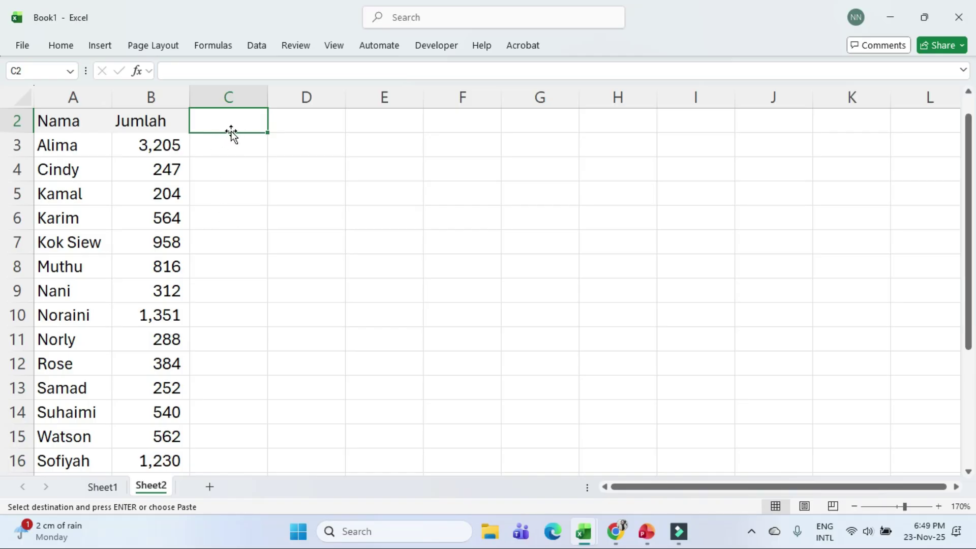
text(V)
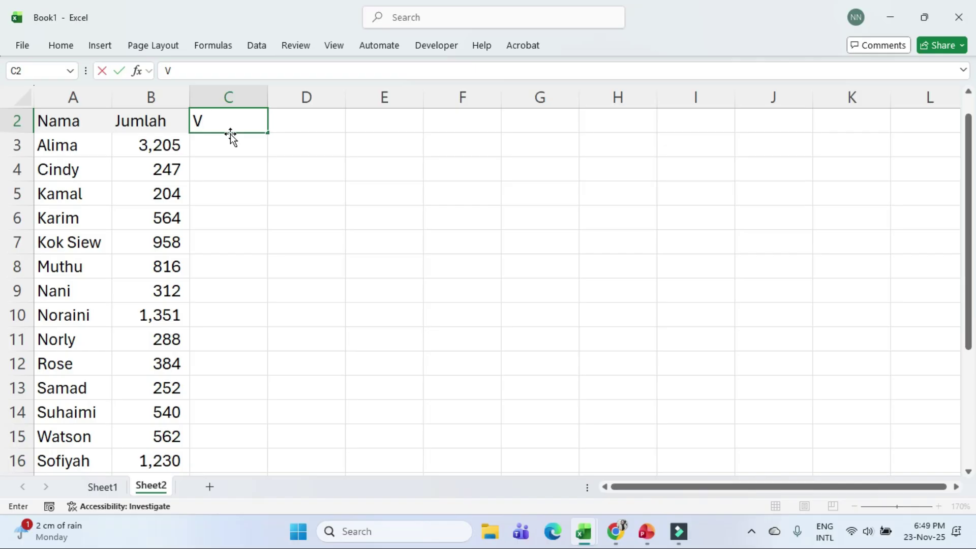
key(BackSpace)
text(Cim)
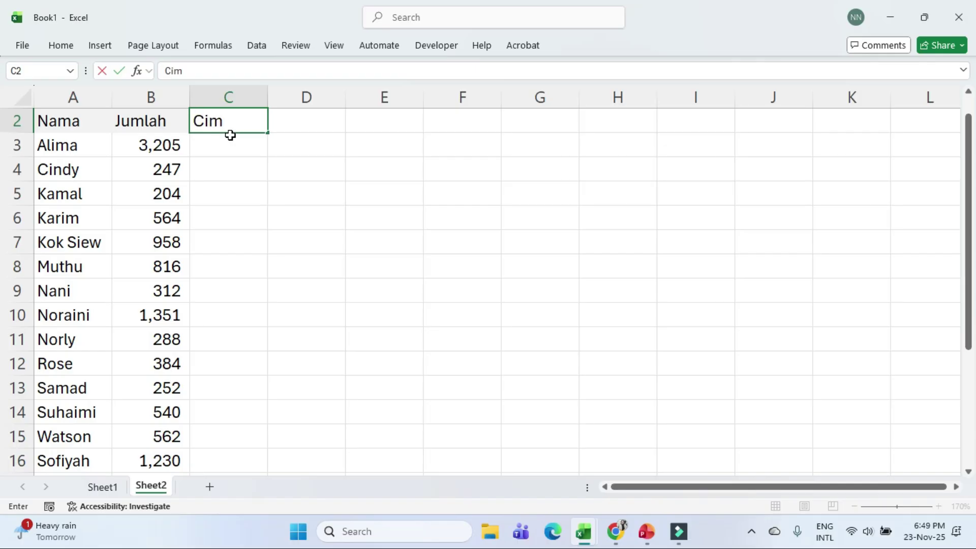
key(BackSpace)
key(BackSpace)
text(OMn)
click(242, 163)
click(242, 129)
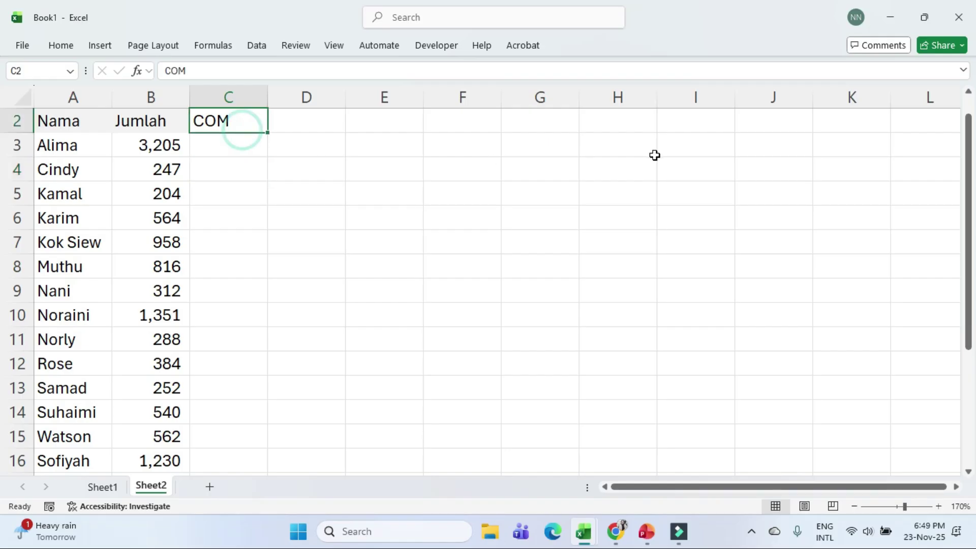
- Enter the heading Syarat in H2 and the condition komisyen 200 keatas below it in H3
click(587, 127)
text(Syarat)
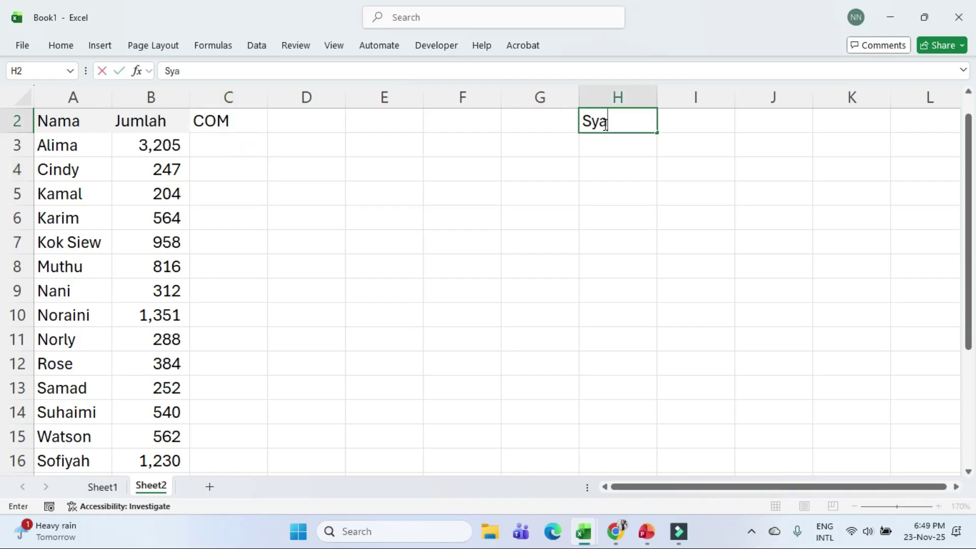
click(632, 147)
text(comi)
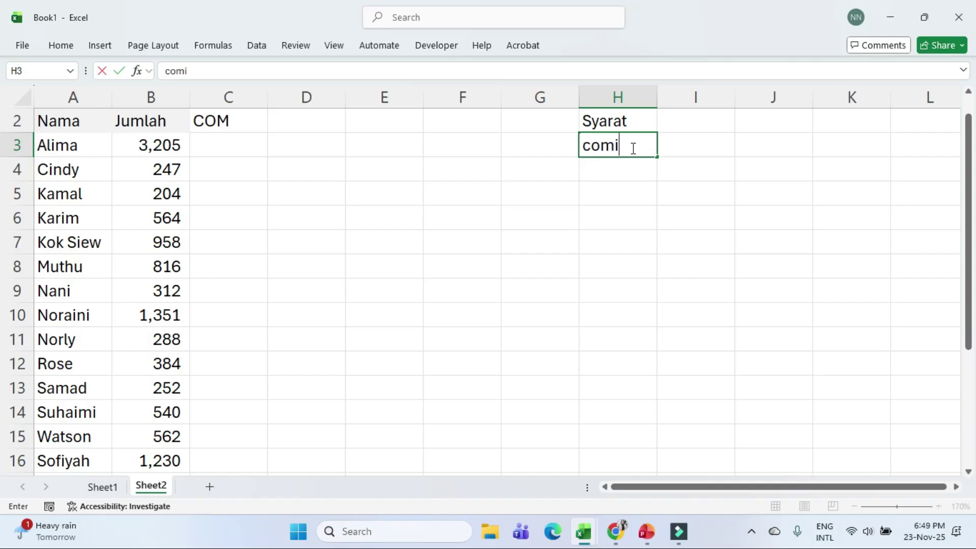
text(==)
key(BackSpace)
key(BackSpace)
key(BackSpace)
key(BackSpace)
key(BackSpace)
key(BackSpace)
text(mo)
key(BackSpace)
key(BackSpace)
text(komisyen)
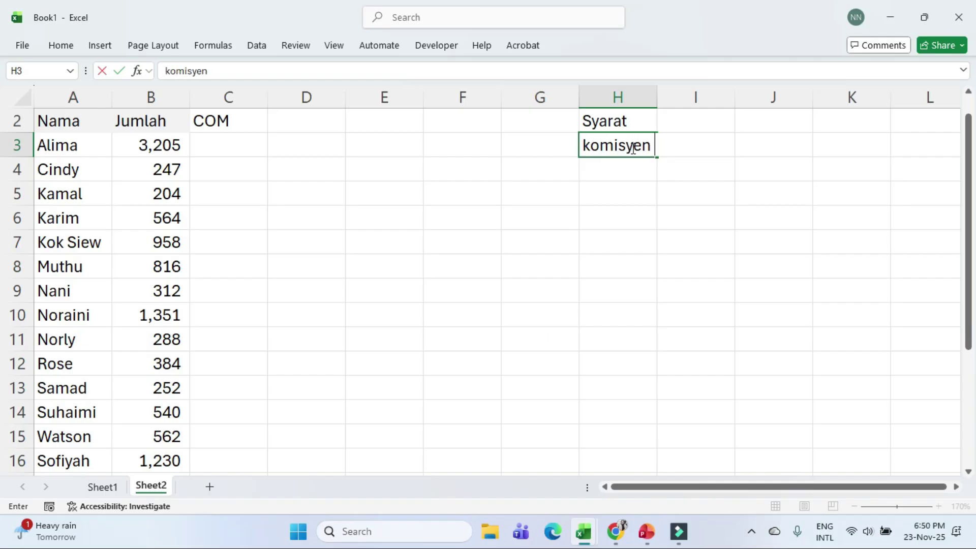
text( 200 keats)
text(s)
click(642, 189)
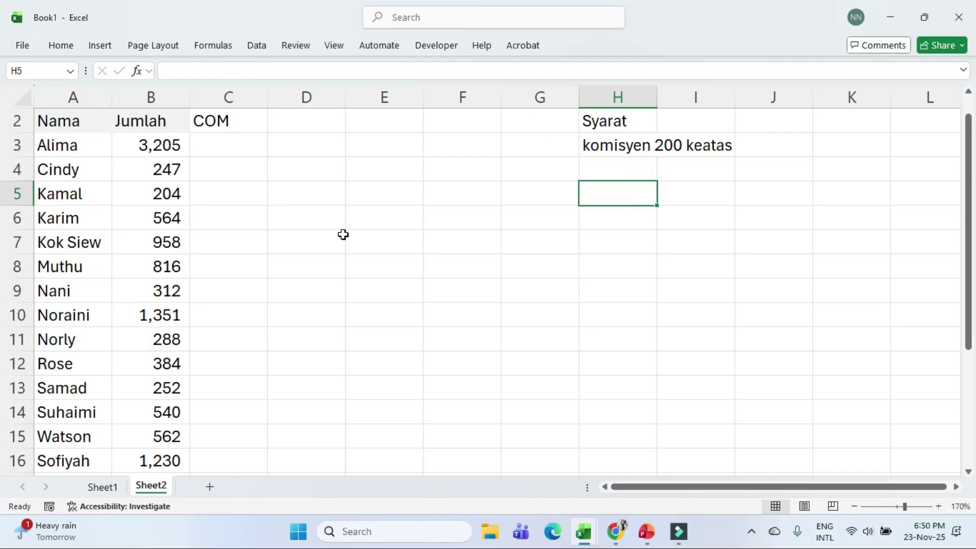
click(218, 147)
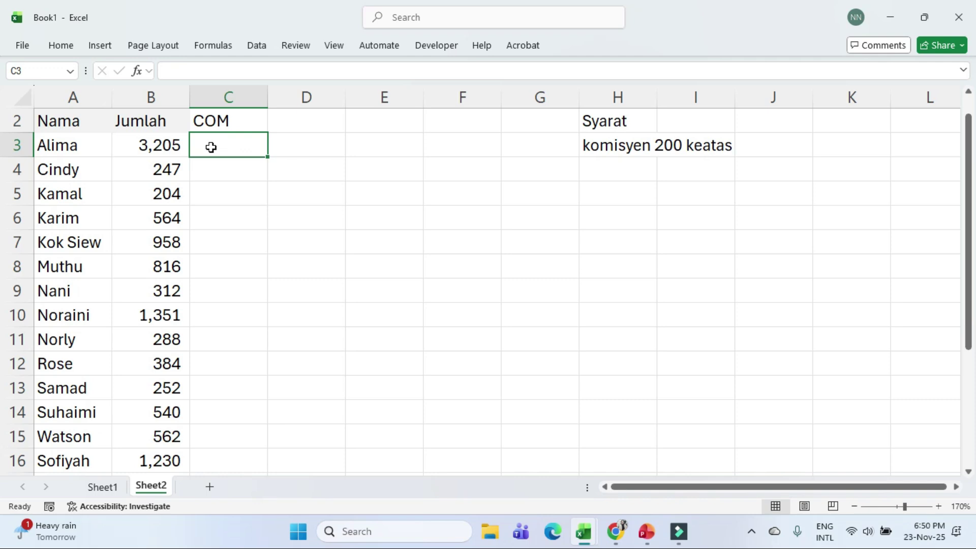
text(=)
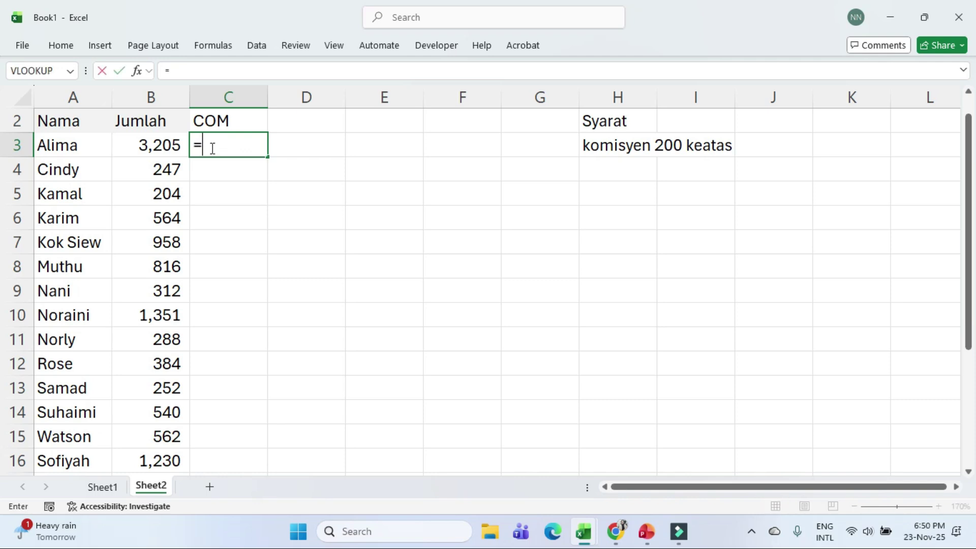
key(Escape)
- Start a plain-text formula note in H5 under the Syarat condition with the test if(B3>200,
click(575, 189)
click(607, 198)
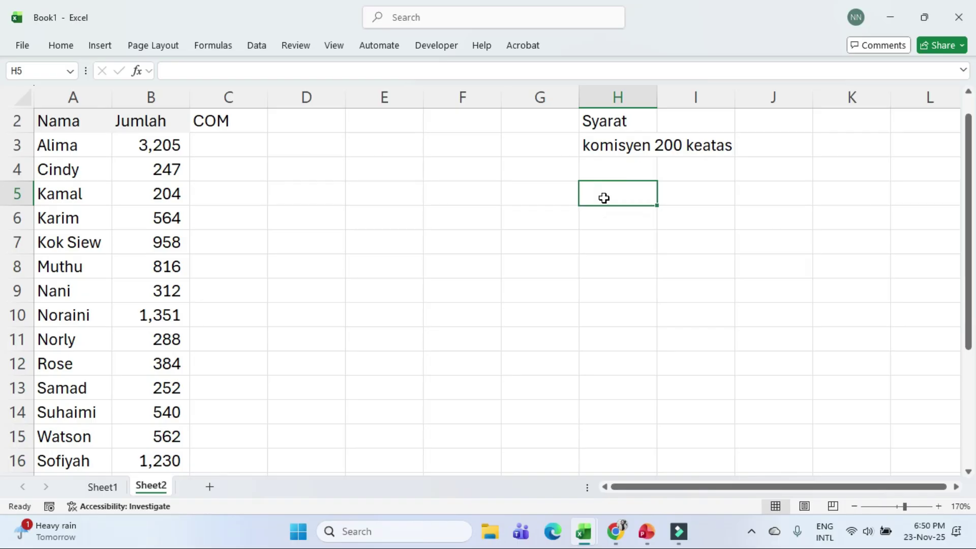
text(if()
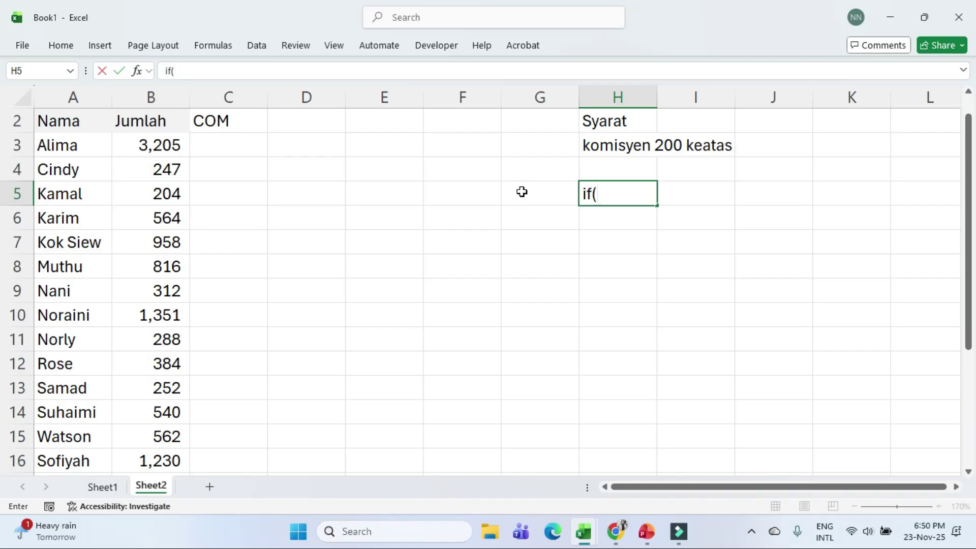
text(B#)
key(BackSpace)
key(Return)
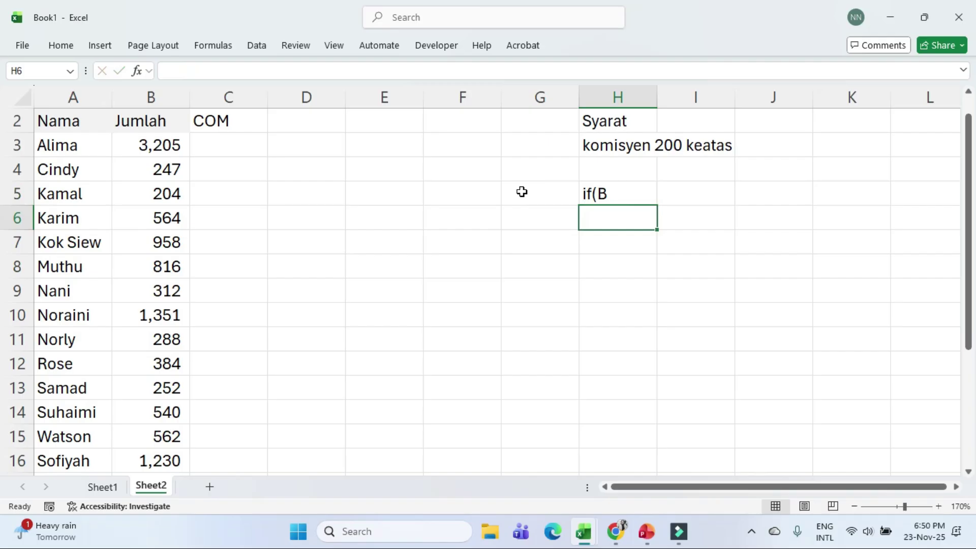
click(610, 192)
click(236, 75)
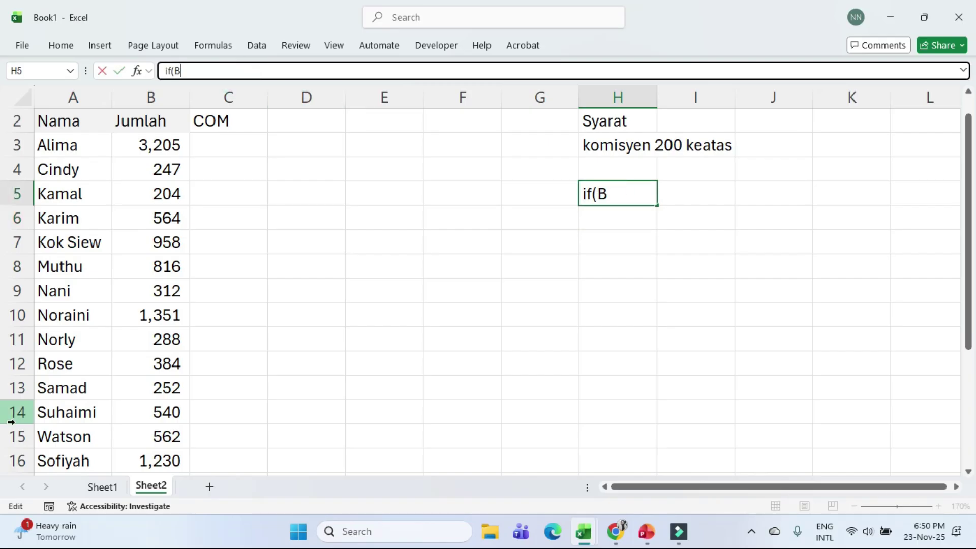
text(3)
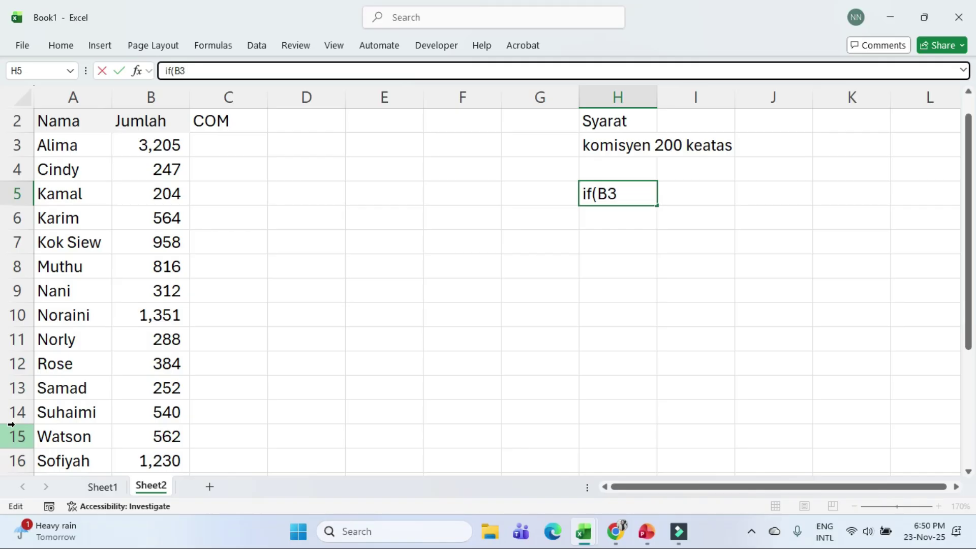
text(>200,)
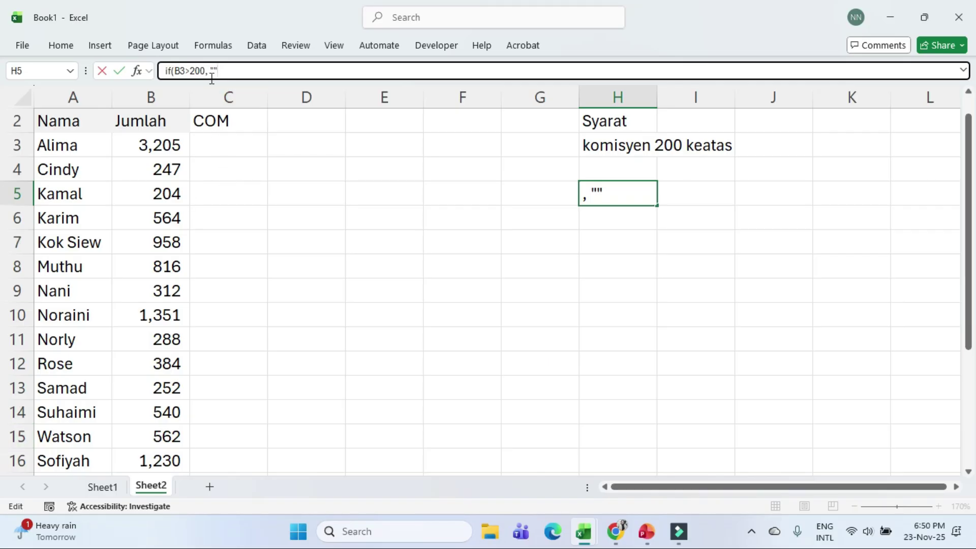
- Complete the text formula in H5 with the results "komisyen" and "No Komisyen" and a closing bracket
text(komi)
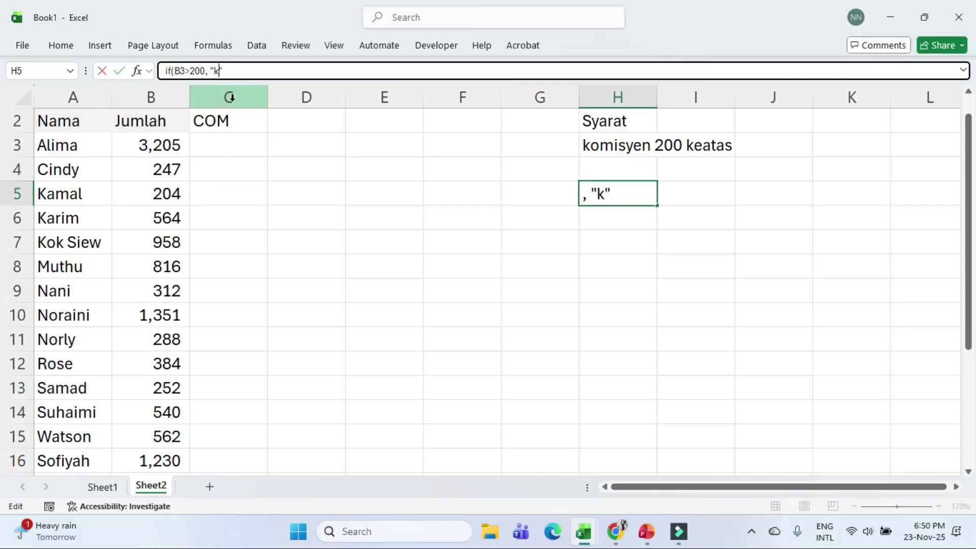
text(s)
text(yen)
text(", "")
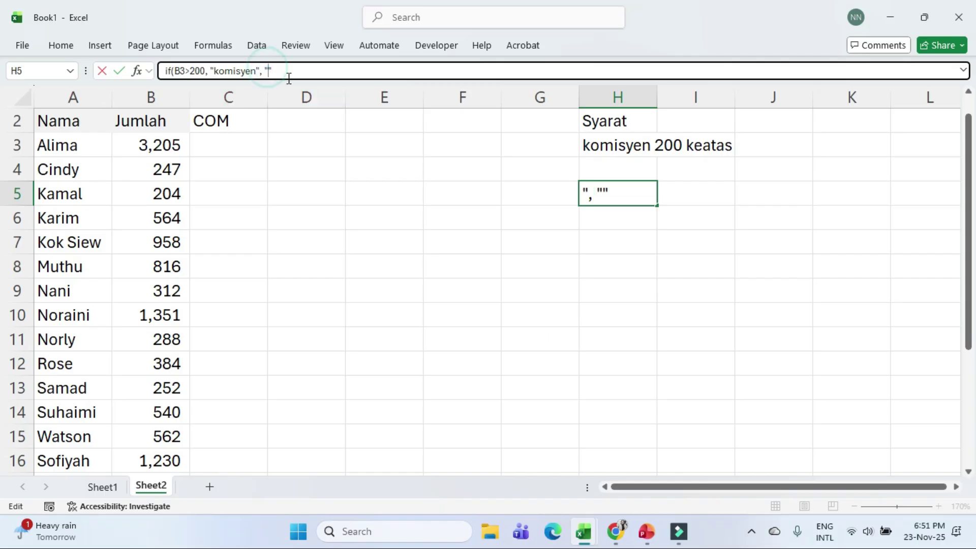
text(No KOmisy)
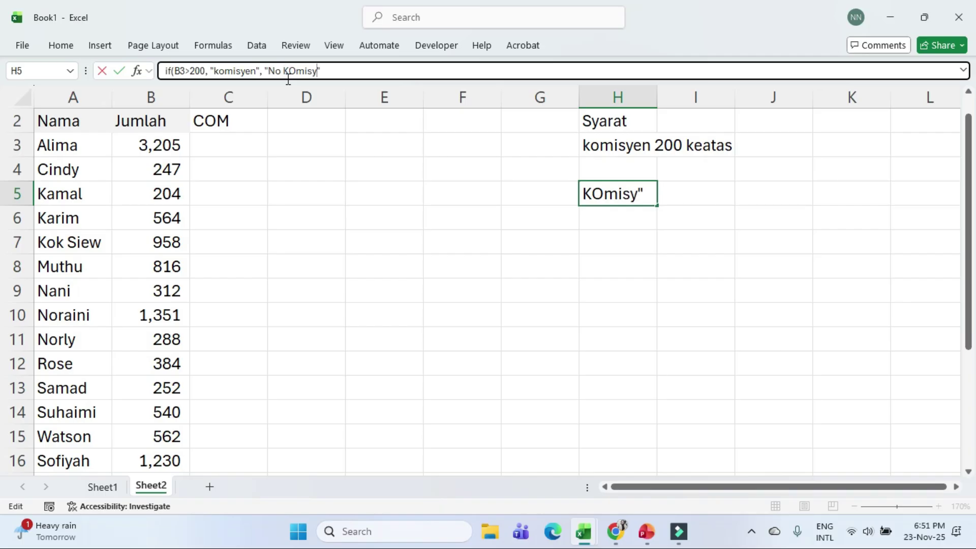
text(en)
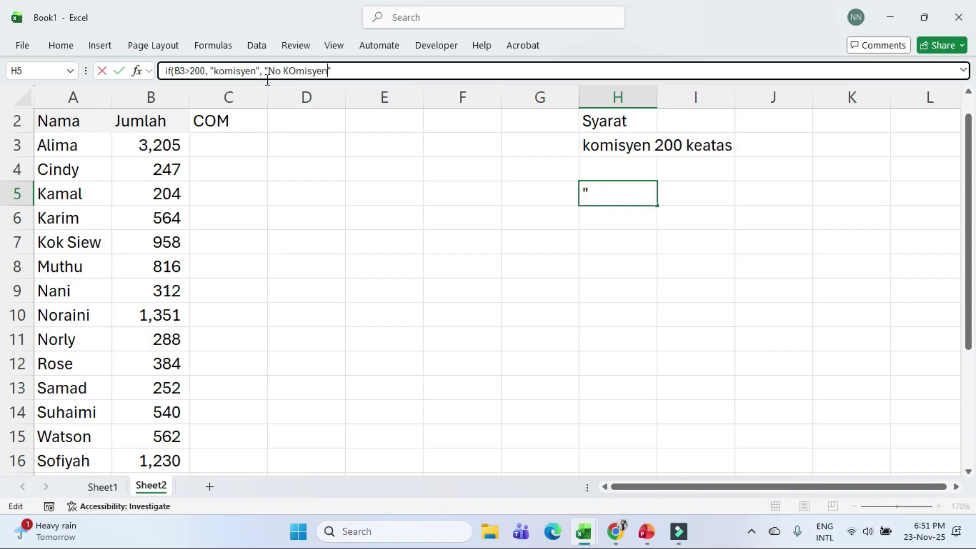
click(296, 71)
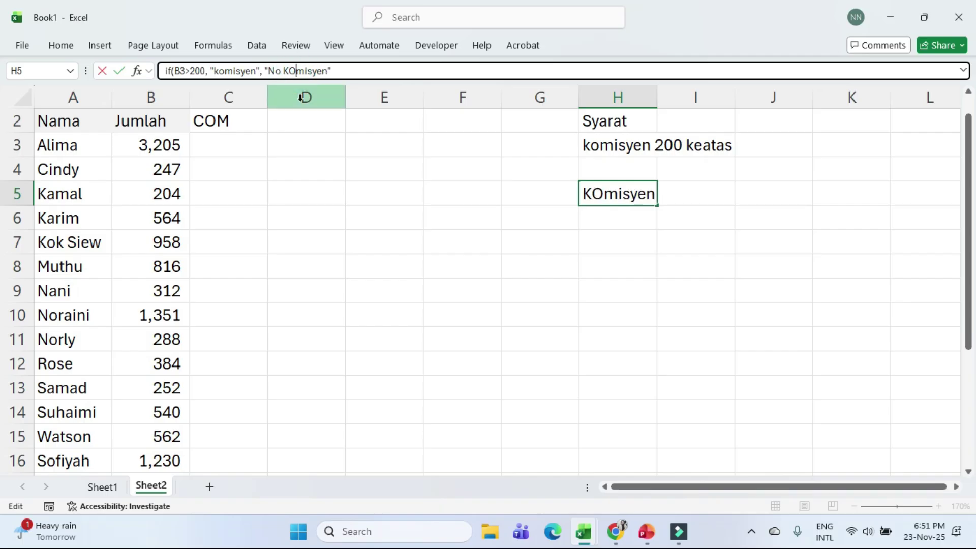
key(BackSpace)
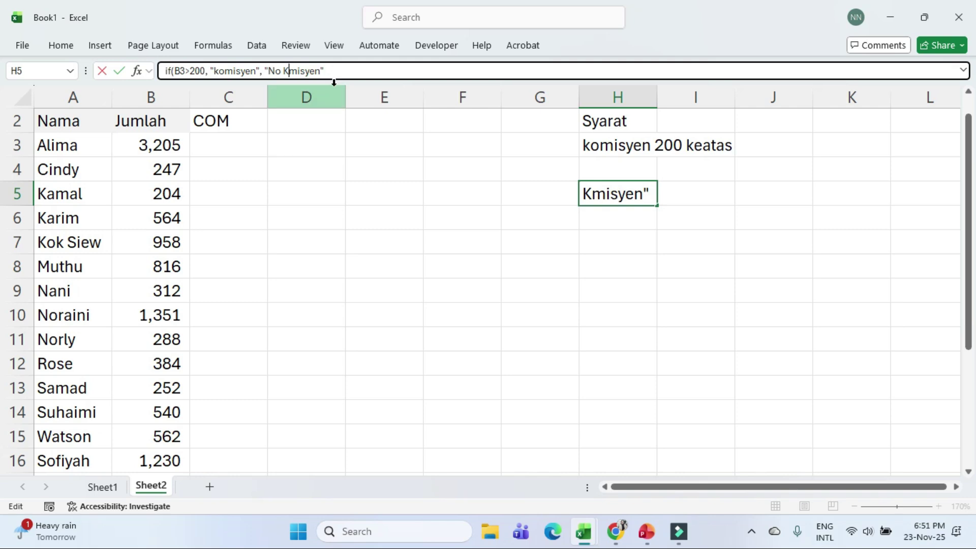
text(o)
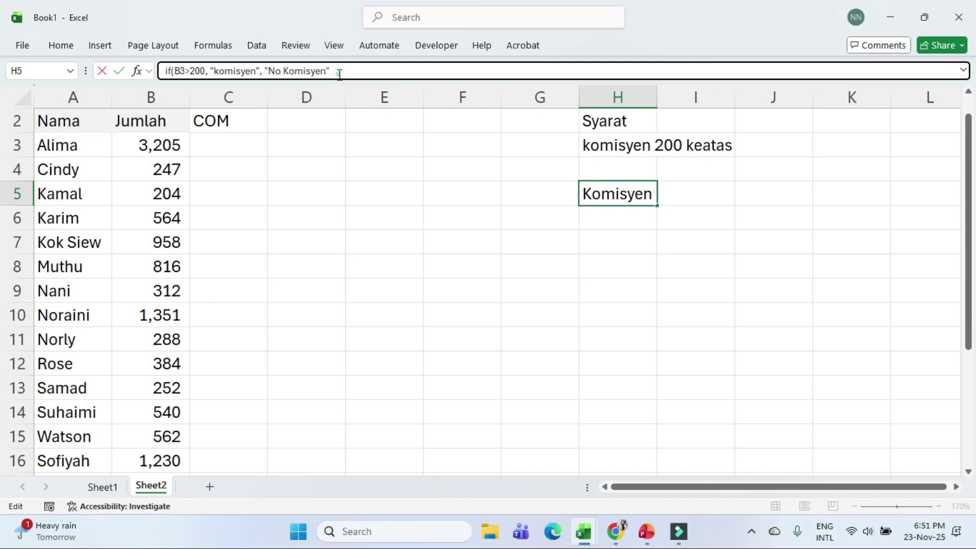
click(339, 74)
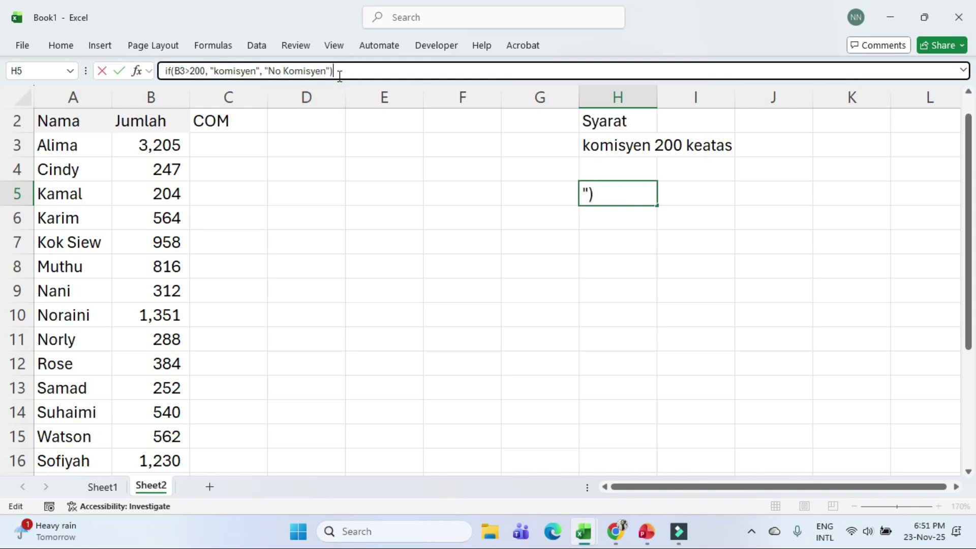
key(Return)
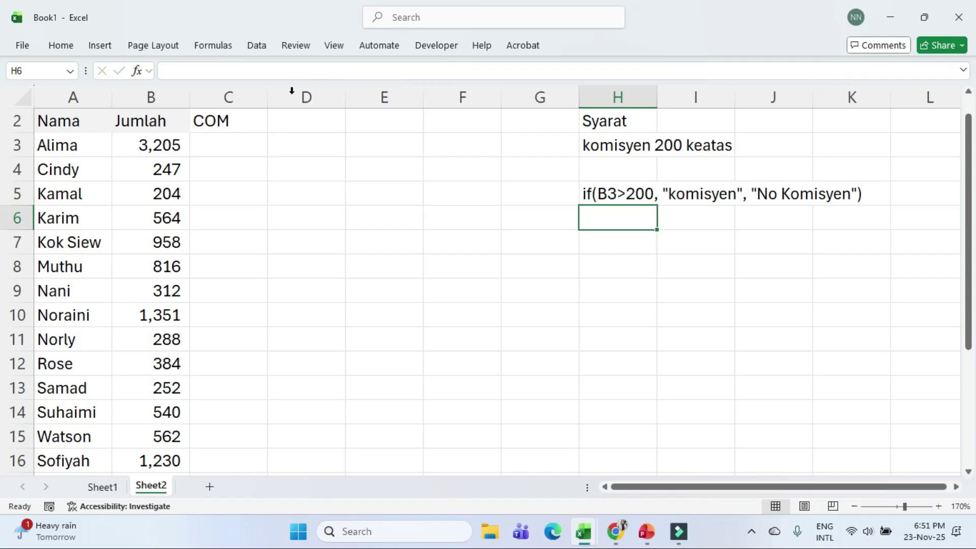
- Copy the text from H5 into C3 and turn it into the working formula =if(B3>200, "komisyen", "No Komisyen")
click(591, 195)
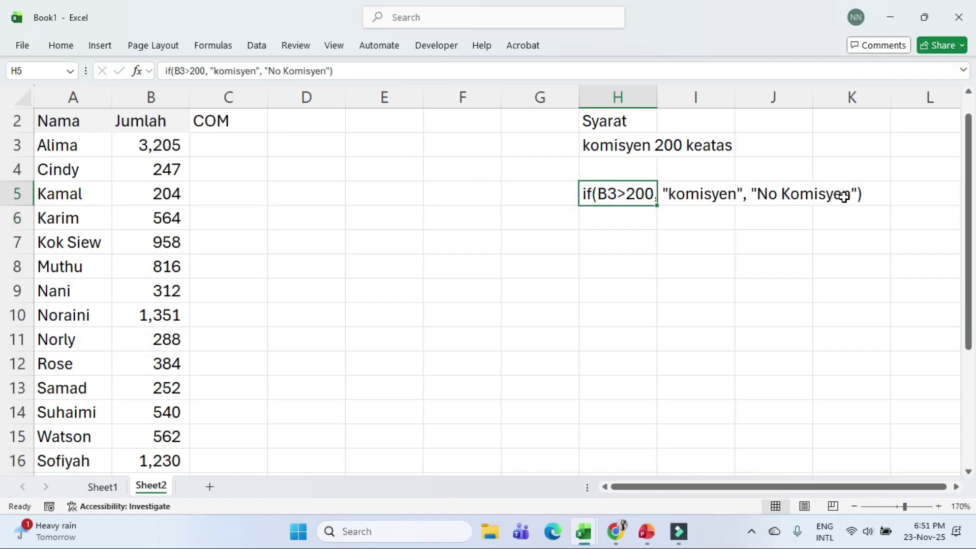
right_click(616, 195)
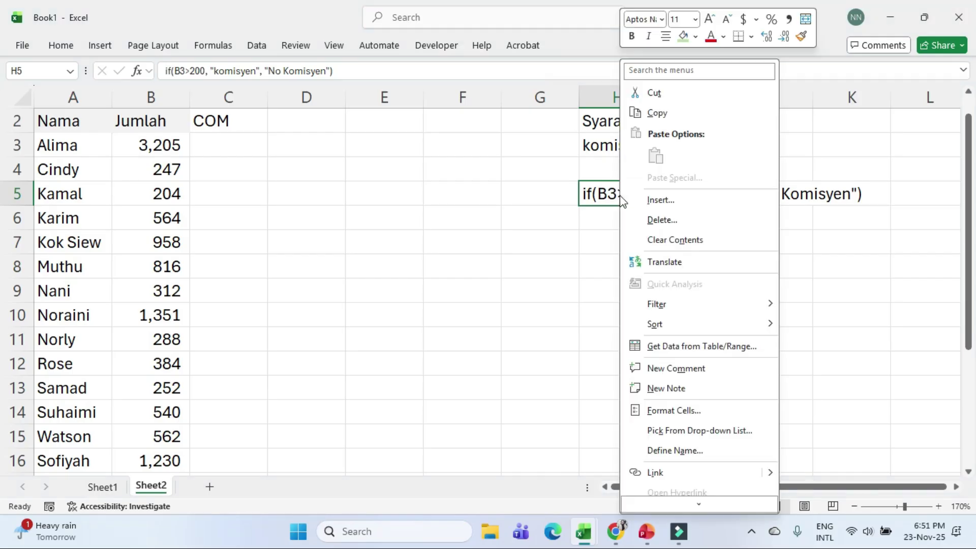
click(661, 113)
click(228, 152)
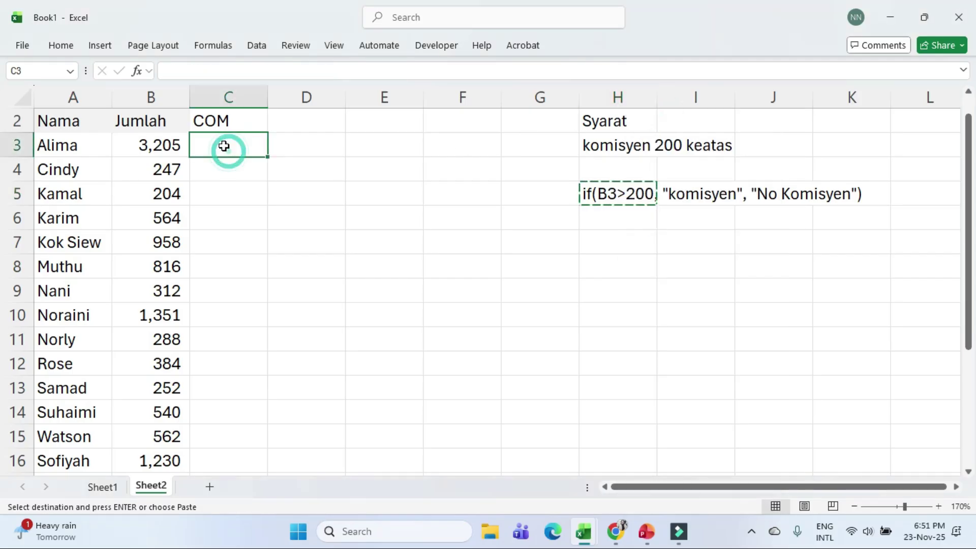
right_click(218, 135)
click(274, 162)
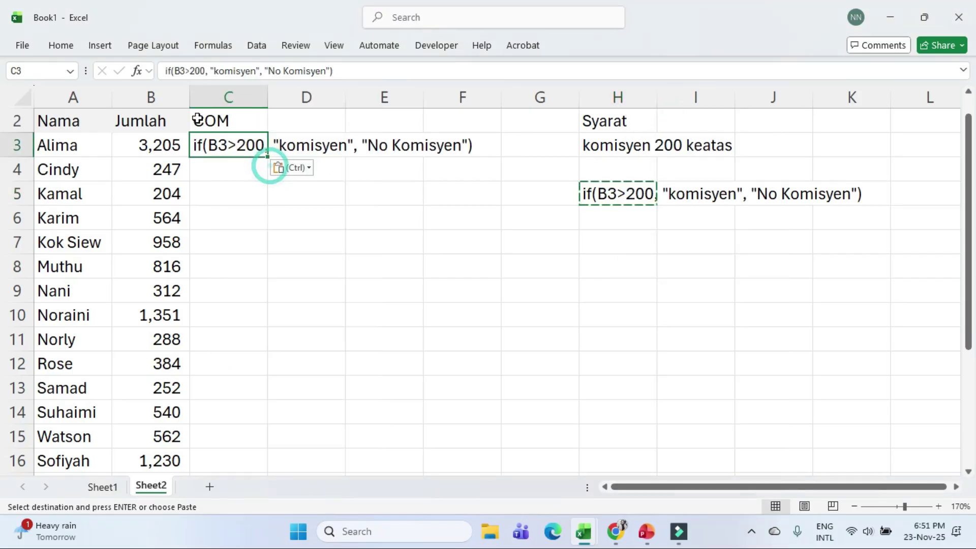
click(163, 71)
text(=)
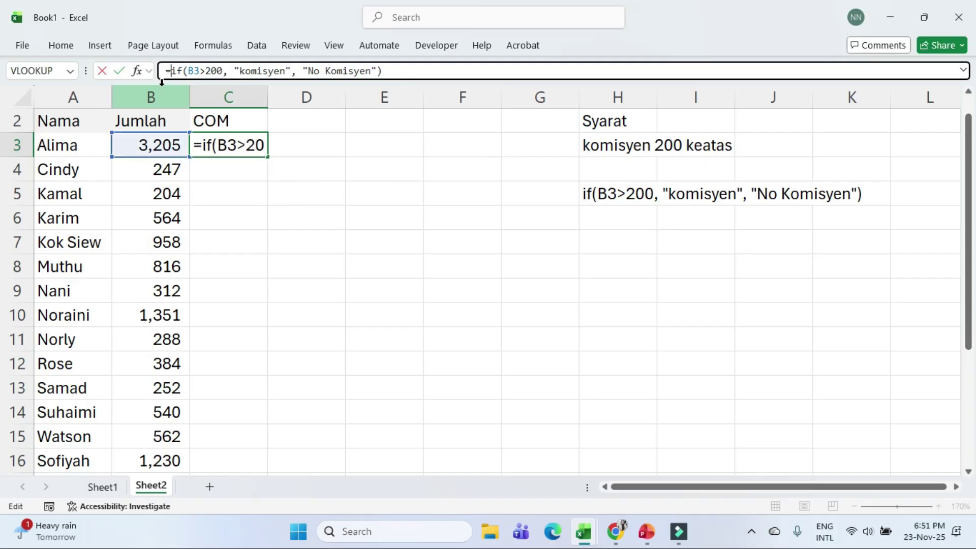
key(Return)
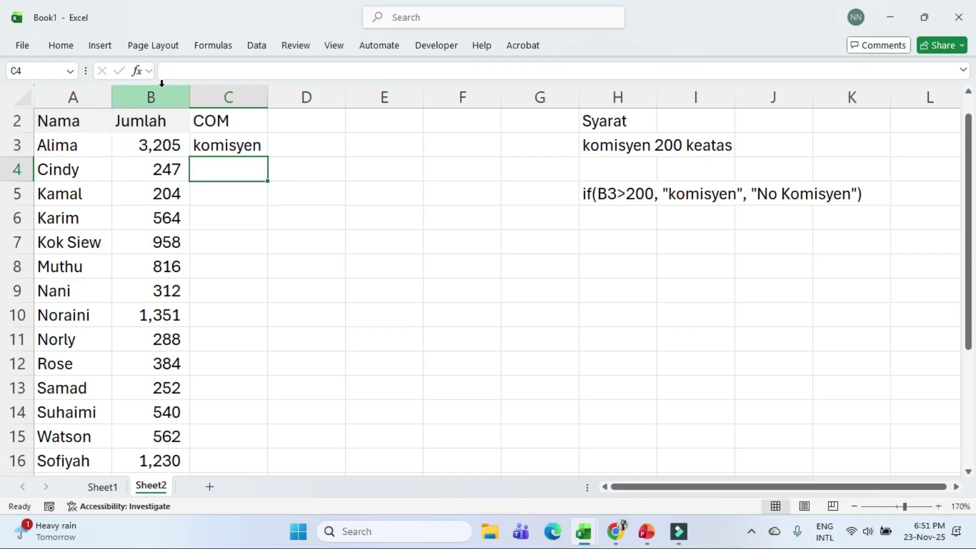
- Try filling the COM formula from C3 down to C12, and clear the copies in C4:C12
click(171, 147)
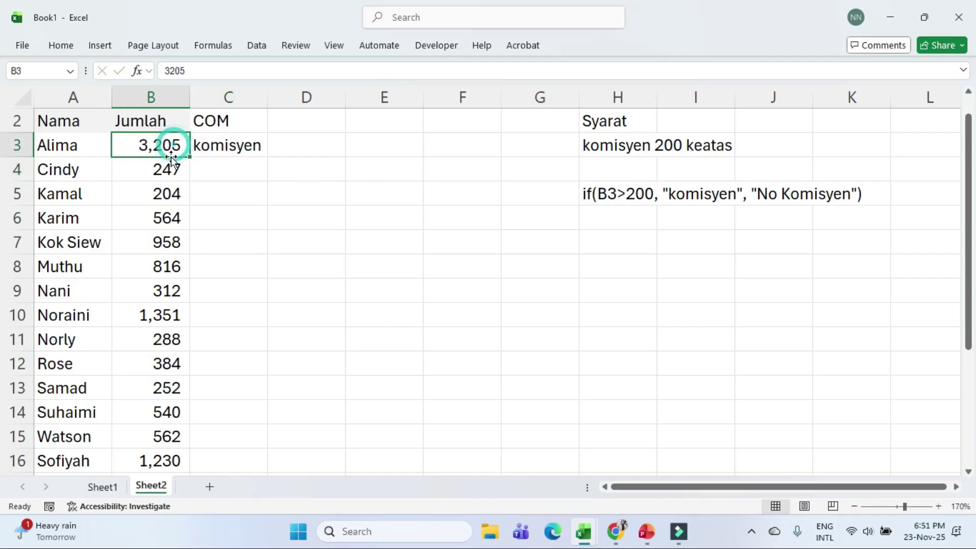
click(250, 147)
drag(269, 159, 246, 369)
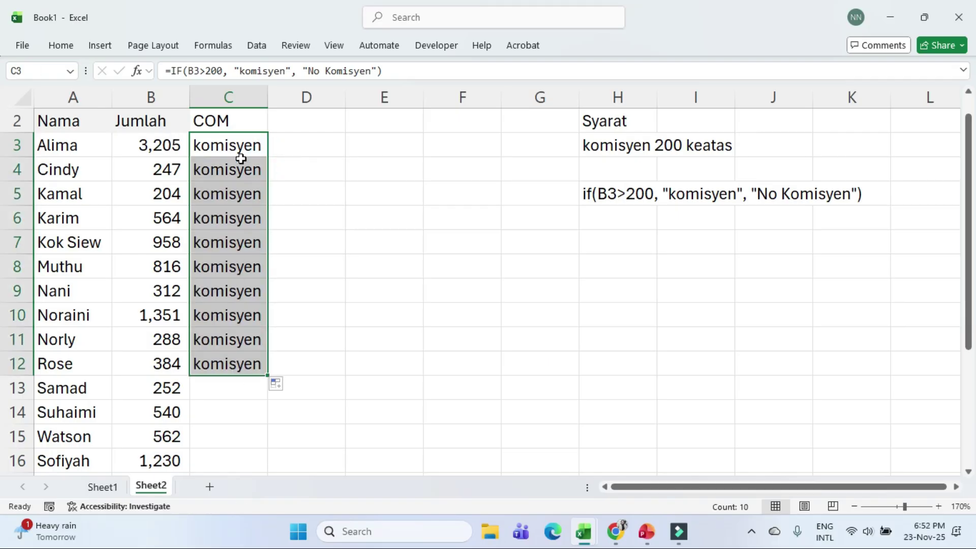
drag(239, 160, 245, 362)
key(Delete)
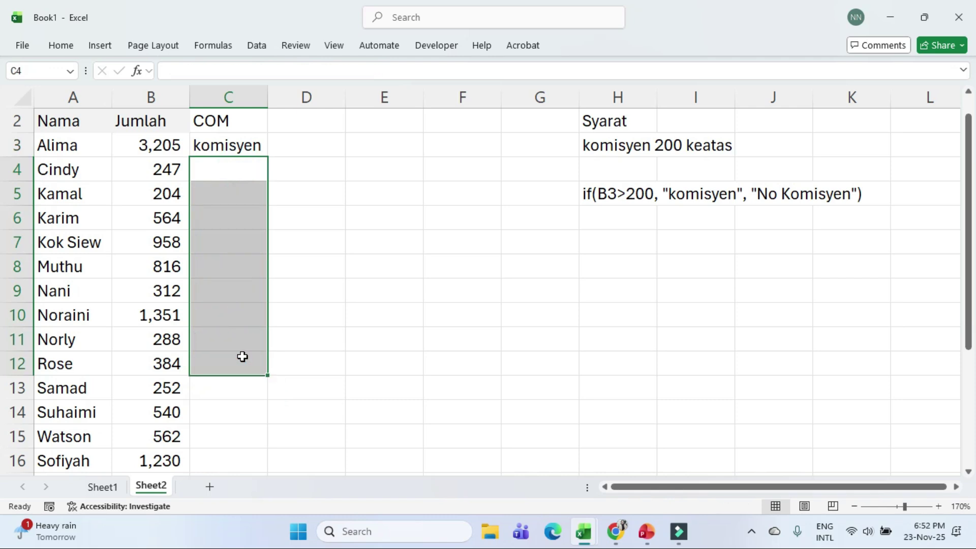
- Set the threshold in the C3 commission formula to 500
click(255, 149)
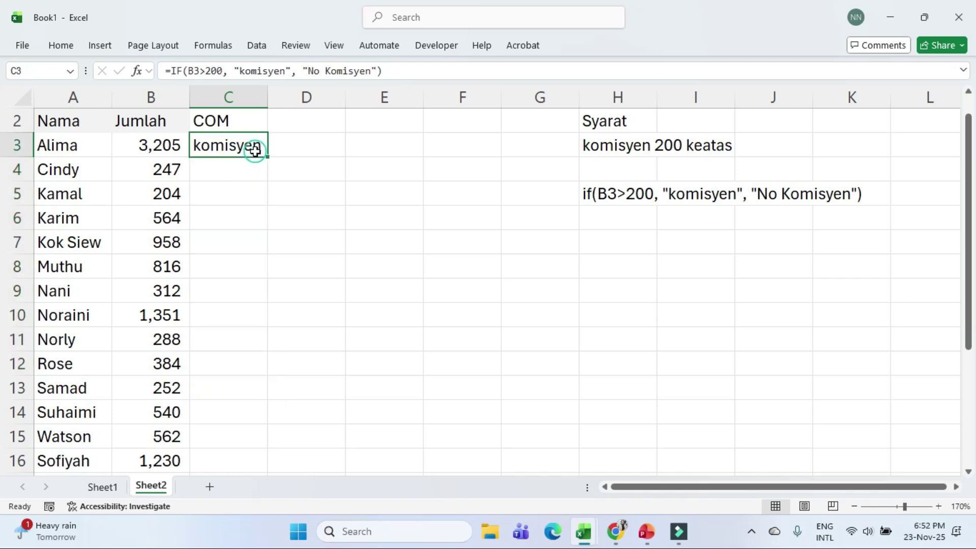
click(211, 71)
key(BackSpace)
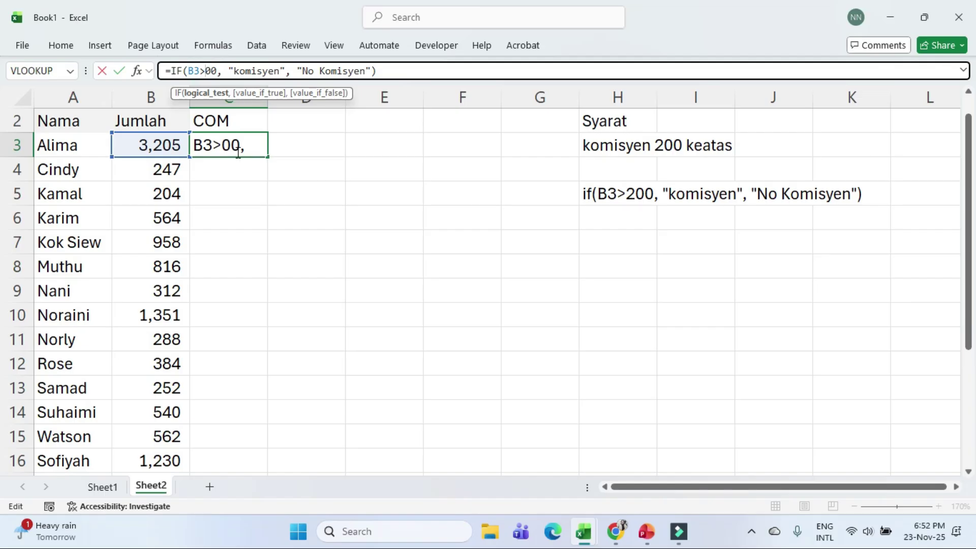
key(Return)
- Fill the COM formula from C3 down to C16 and widen column C to fit the No Komisyen text
click(236, 152)
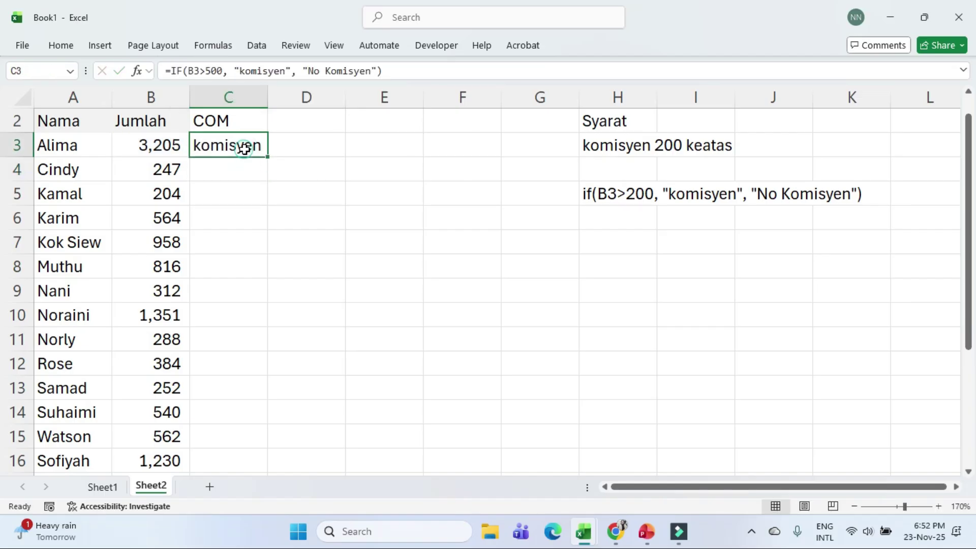
drag(270, 157, 264, 321)
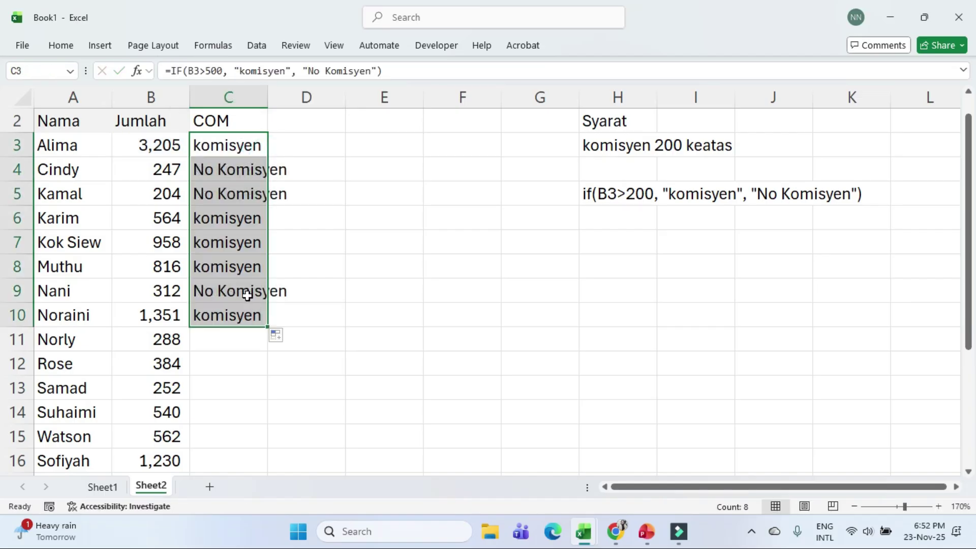
click(236, 169)
click(236, 194)
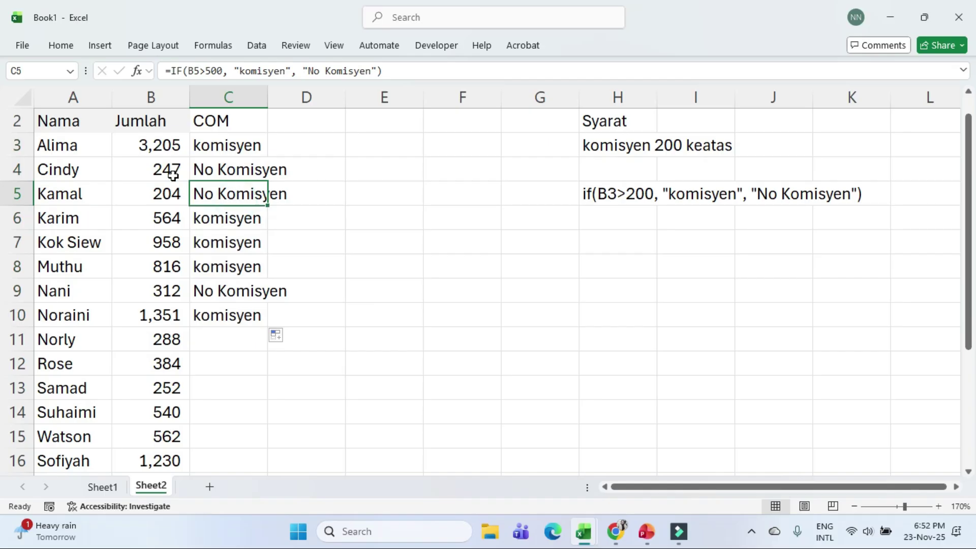
click(220, 296)
click(255, 314)
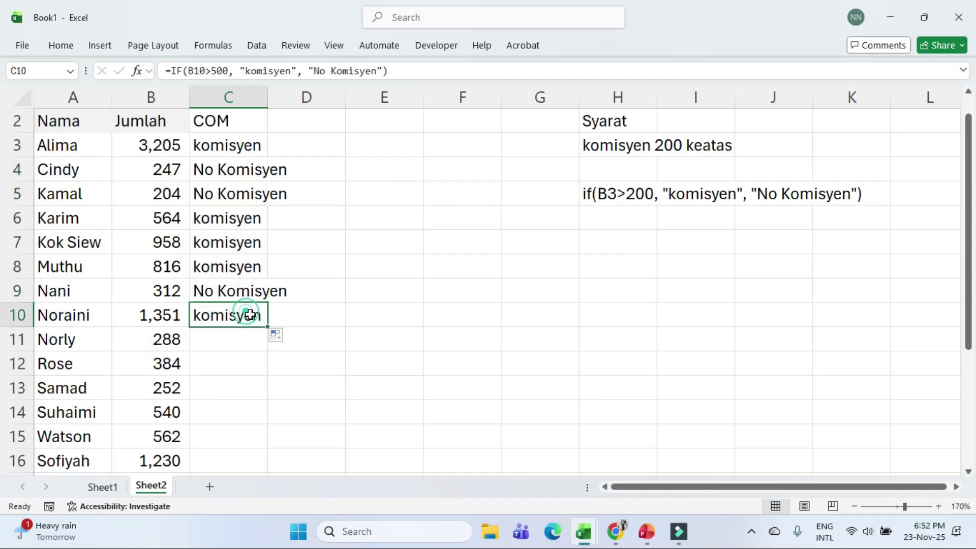
drag(268, 327, 270, 462)
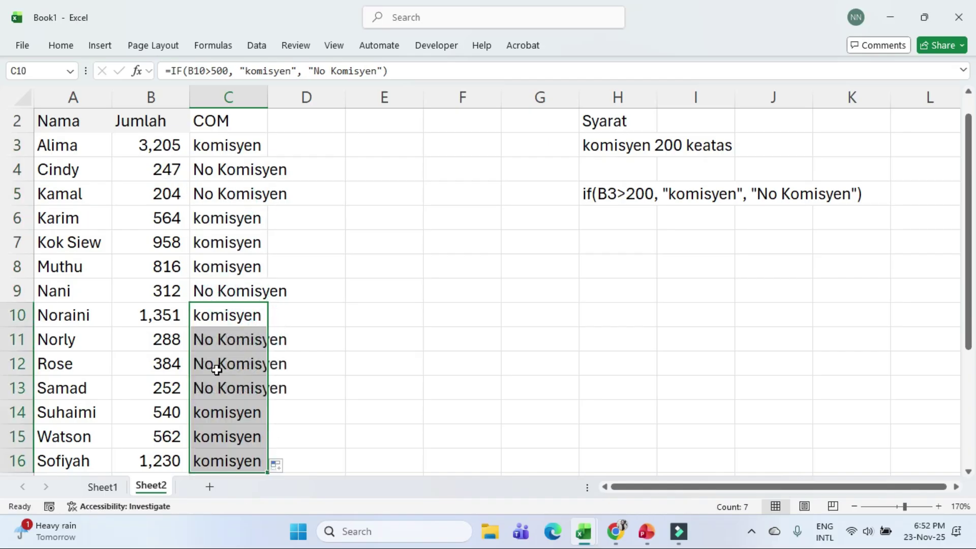
click(312, 420)
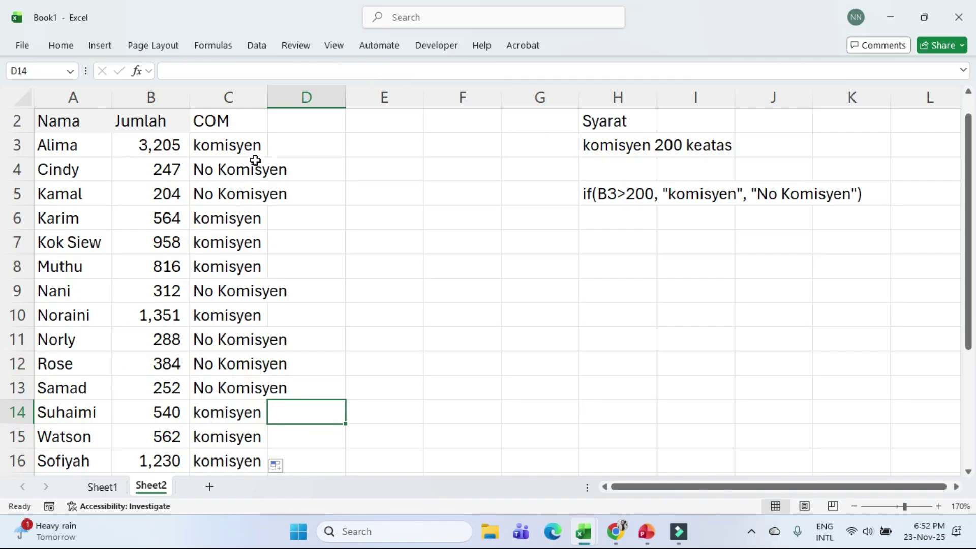
drag(268, 94, 312, 99)
key(Up)
key(Up)
key(Up)
key(Up)
key(Up)
key(Up)
key(Up)
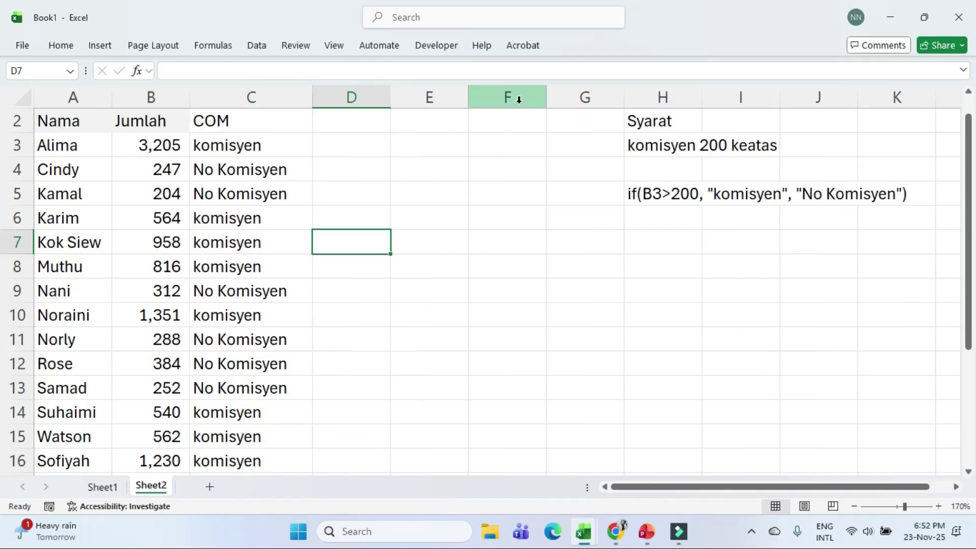
click(644, 195)
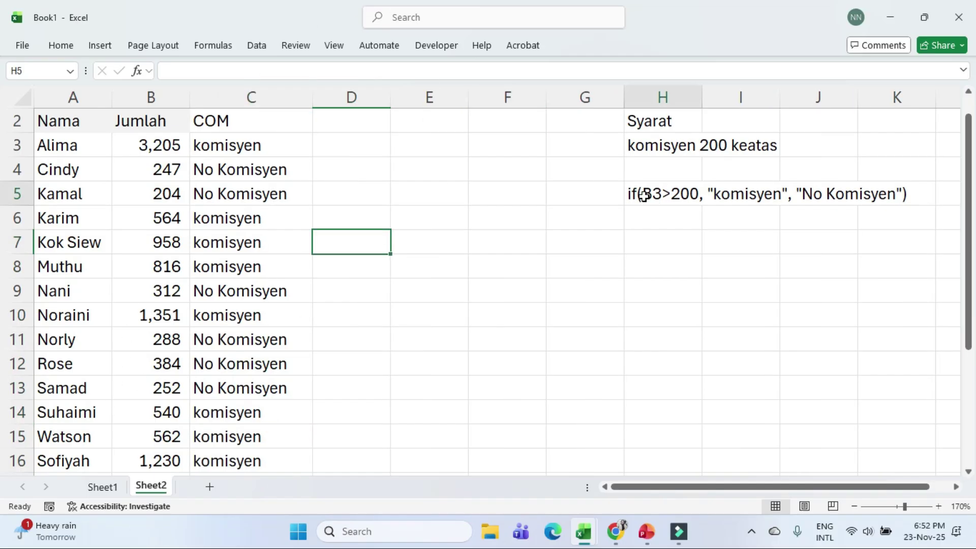
click(259, 145)
click(257, 218)
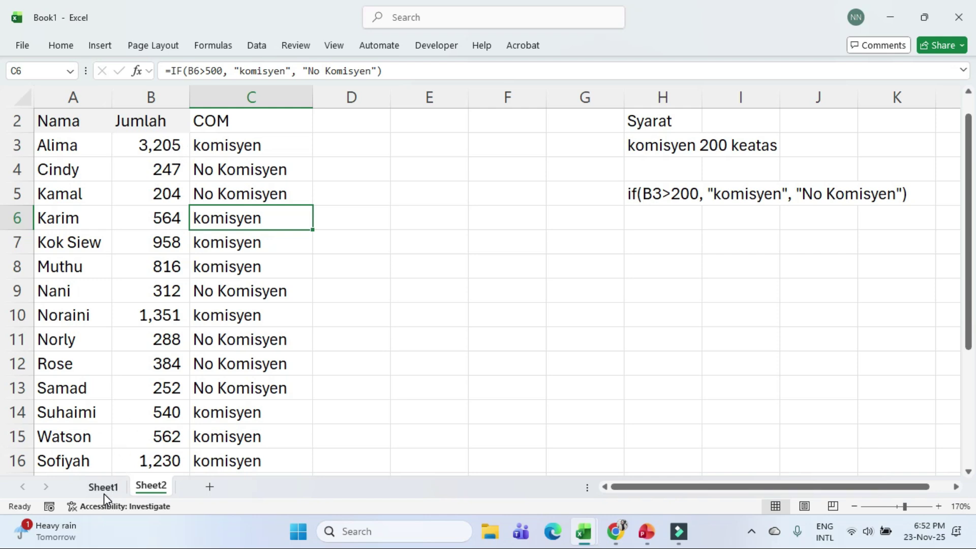
click(237, 140)
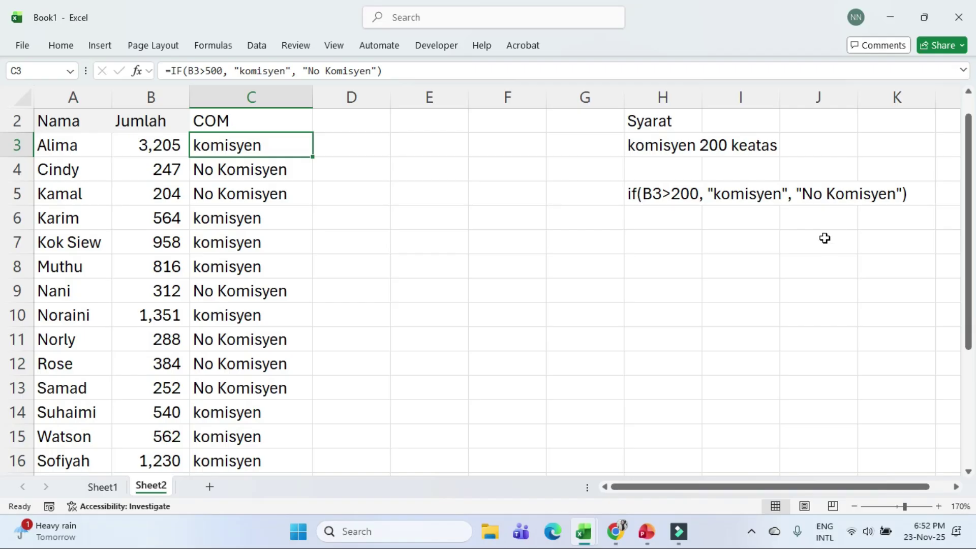